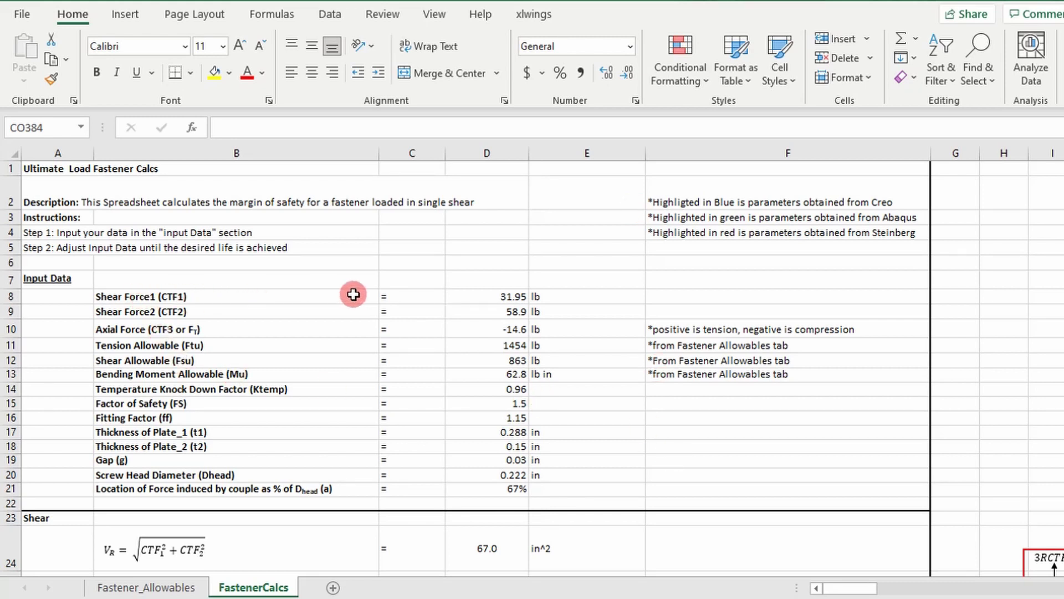
Step: Review the input labels and values: Shear Force1, Shear Force2, Axial Force, Ftu and Mu allowables
left_click(132, 297)
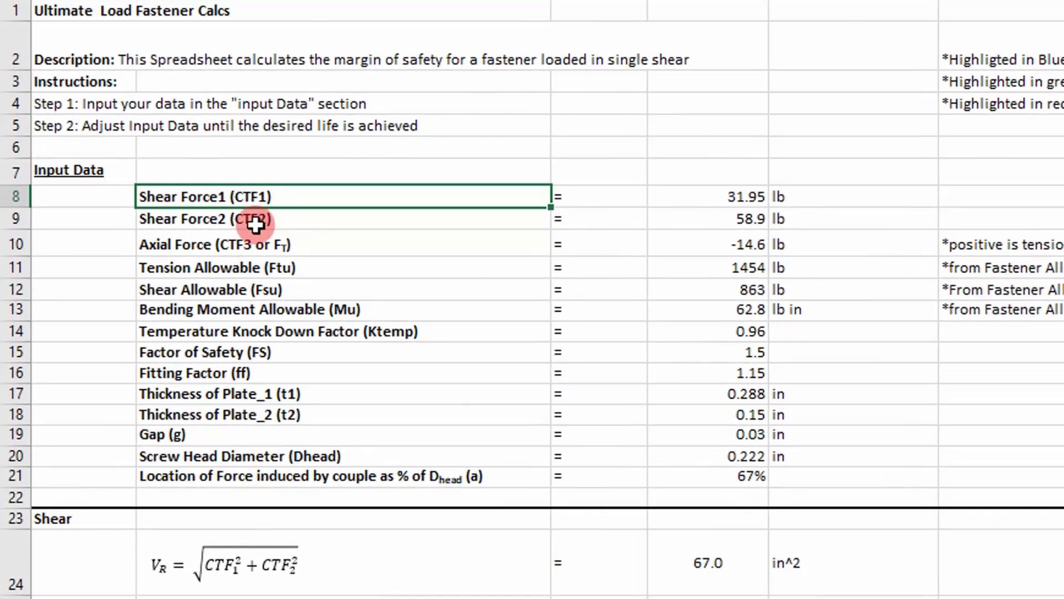
left_click(218, 251)
left_click_drag(258, 200, 254, 216)
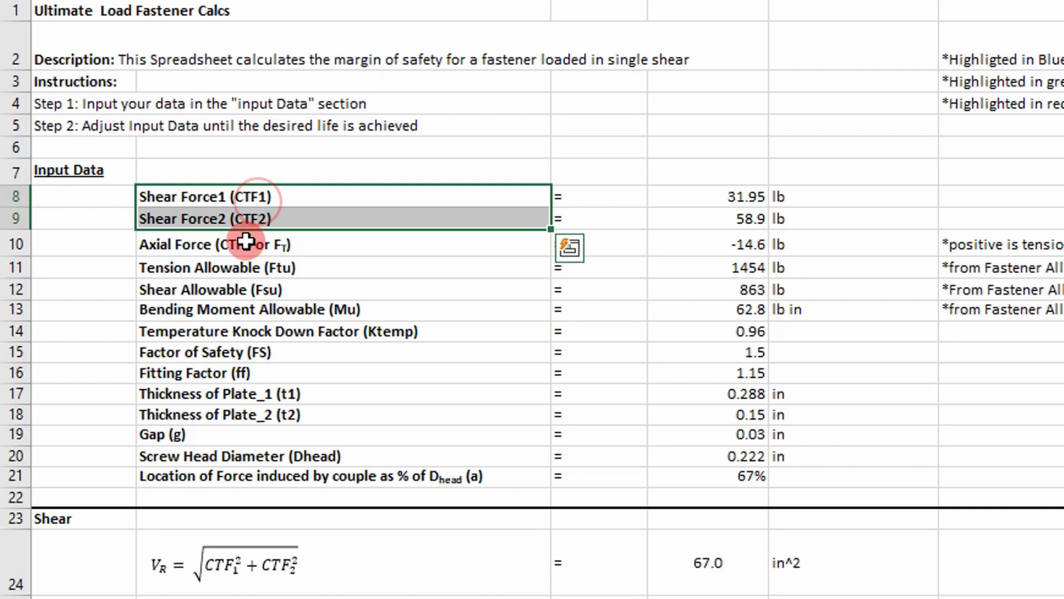
left_click(252, 242)
left_click(350, 245)
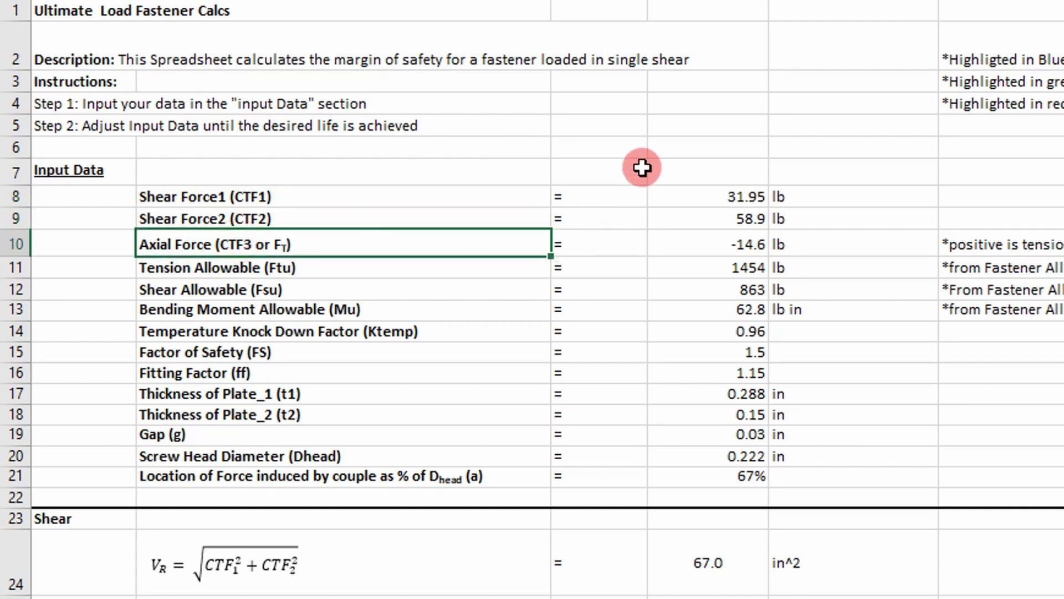
left_click_drag(737, 215, 738, 238)
left_click(354, 257)
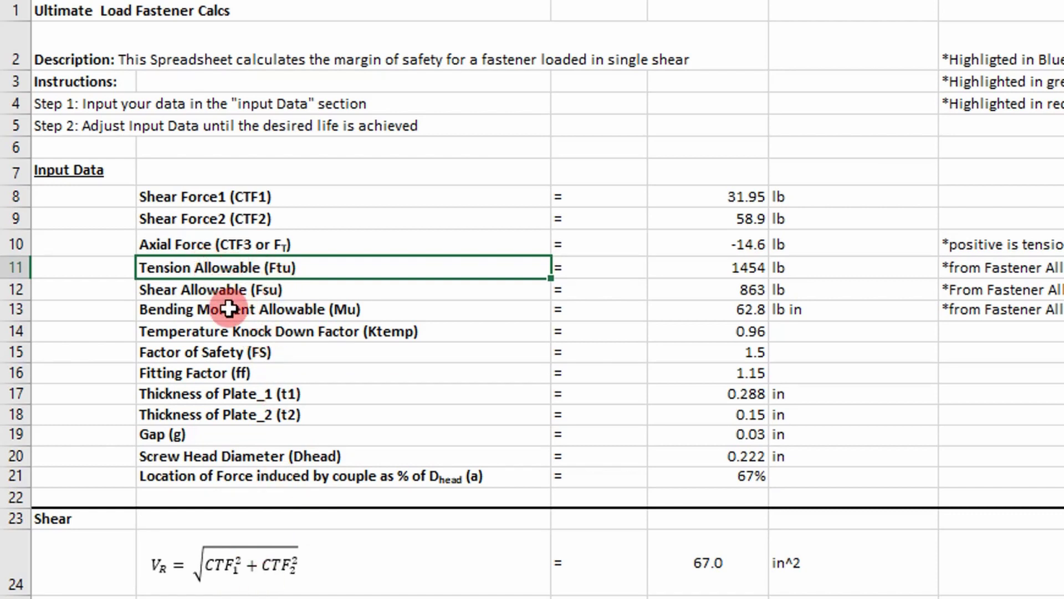
left_click(179, 309)
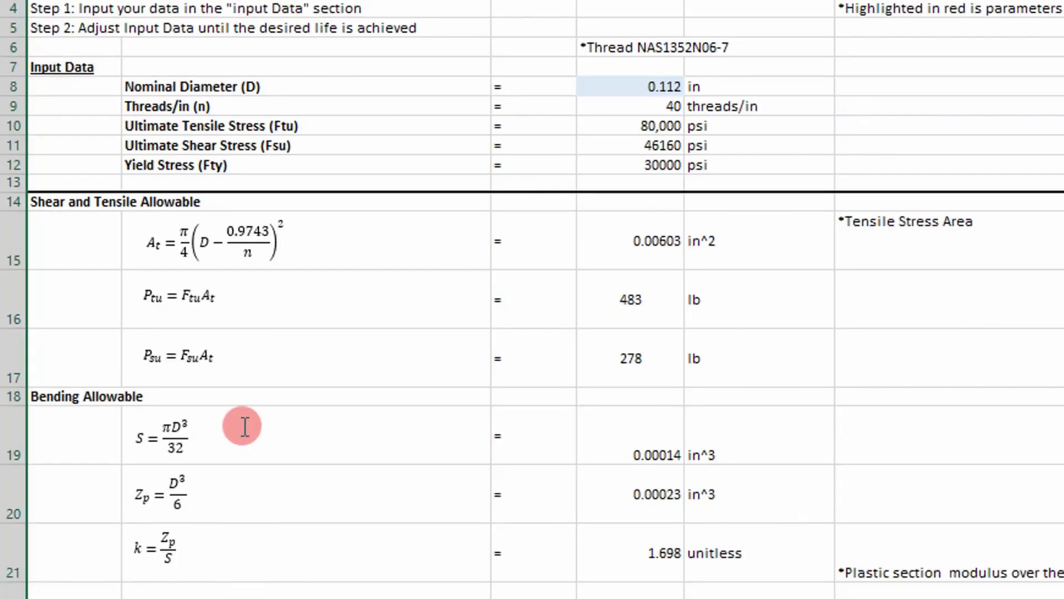
scroll(243, 423, "up", 1)
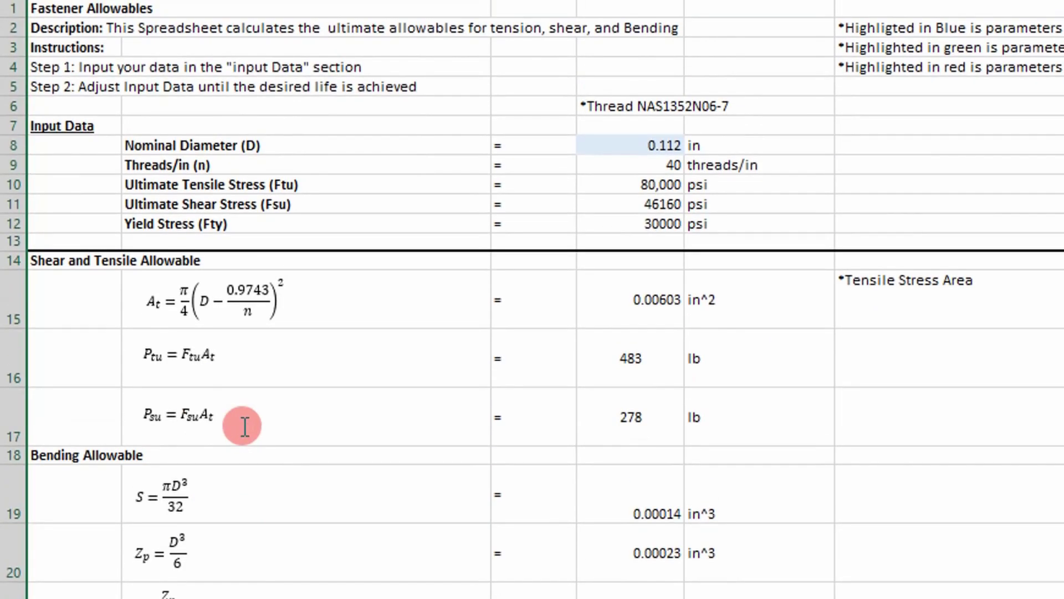
left_click(620, 145)
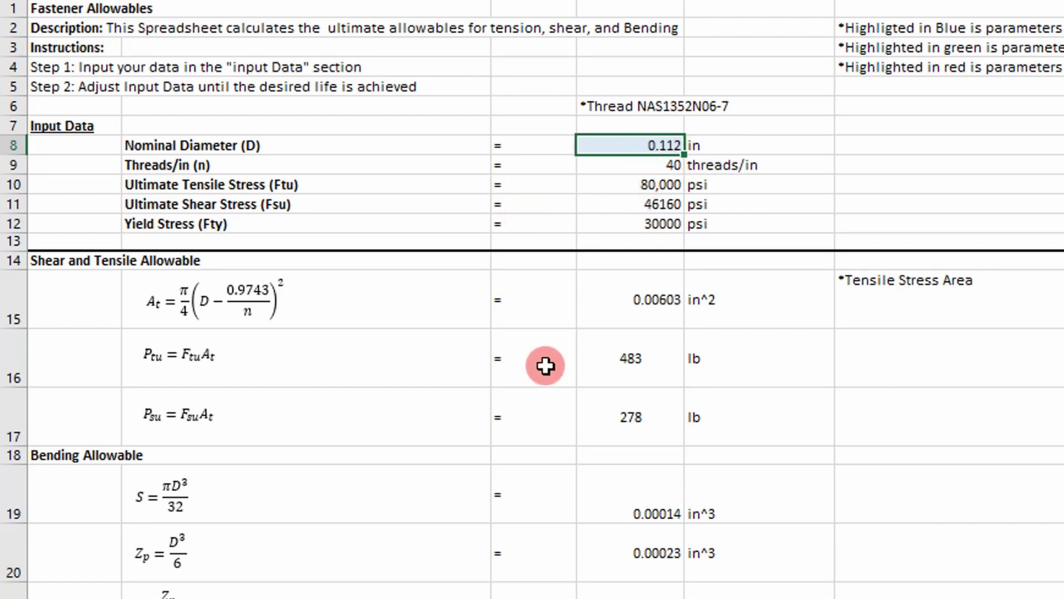
scroll(544, 366, "down", 2)
scroll(545, 369, "down", 2)
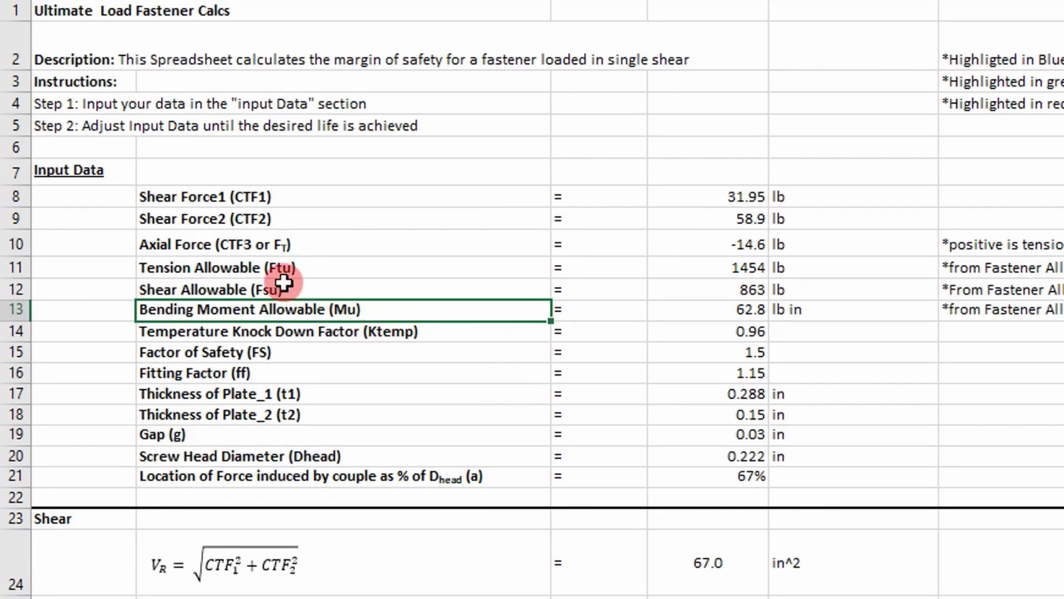
Step: Review the temperature knock-down 0.96, factor of safety 1.5, fitting factor and plate thickness t1 inputs
left_click(500, 331)
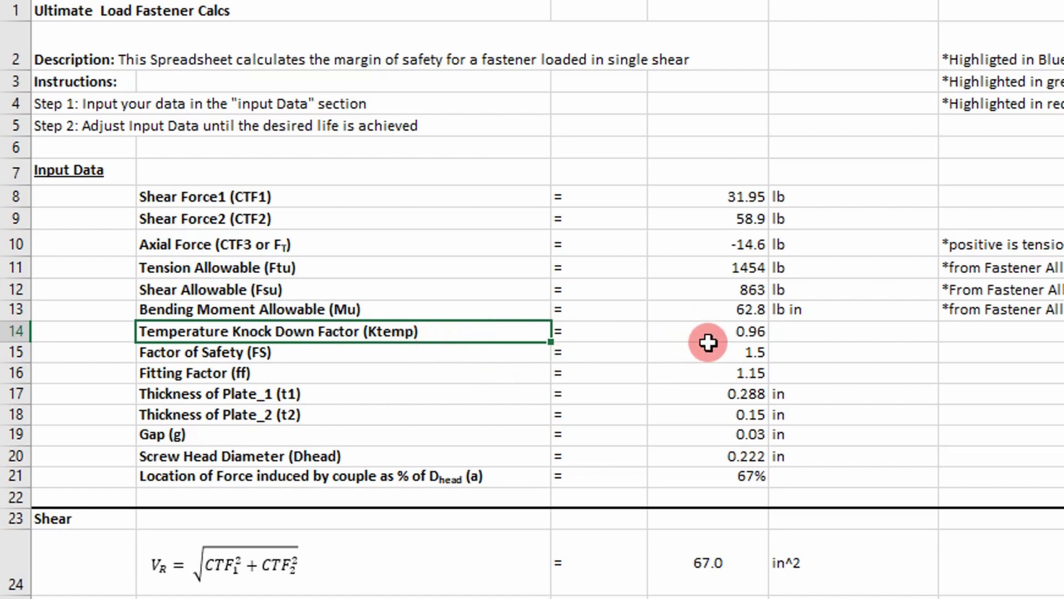
left_click(725, 331)
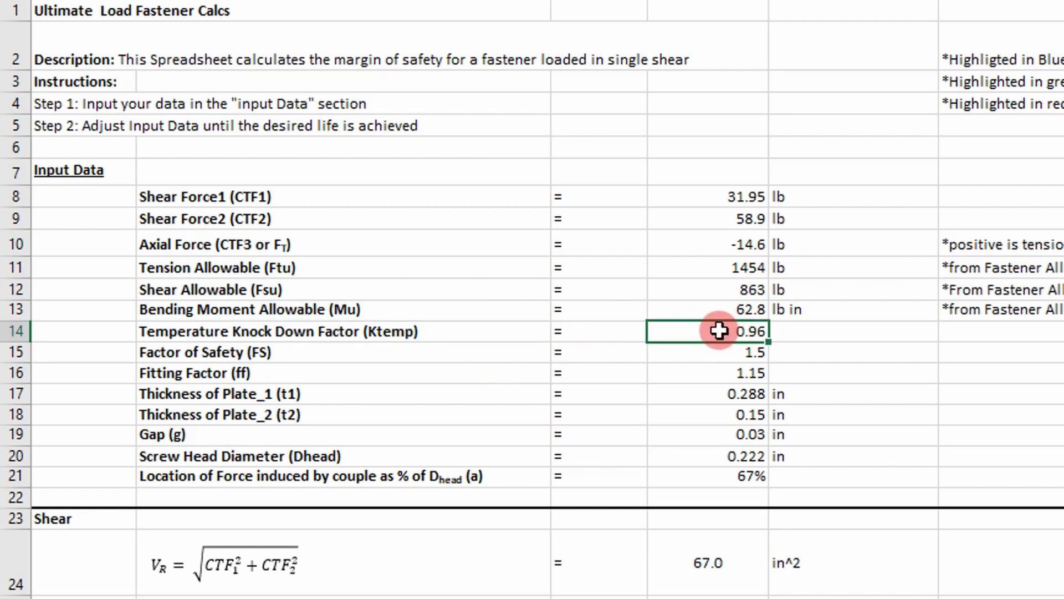
left_click(338, 356)
left_click(763, 356)
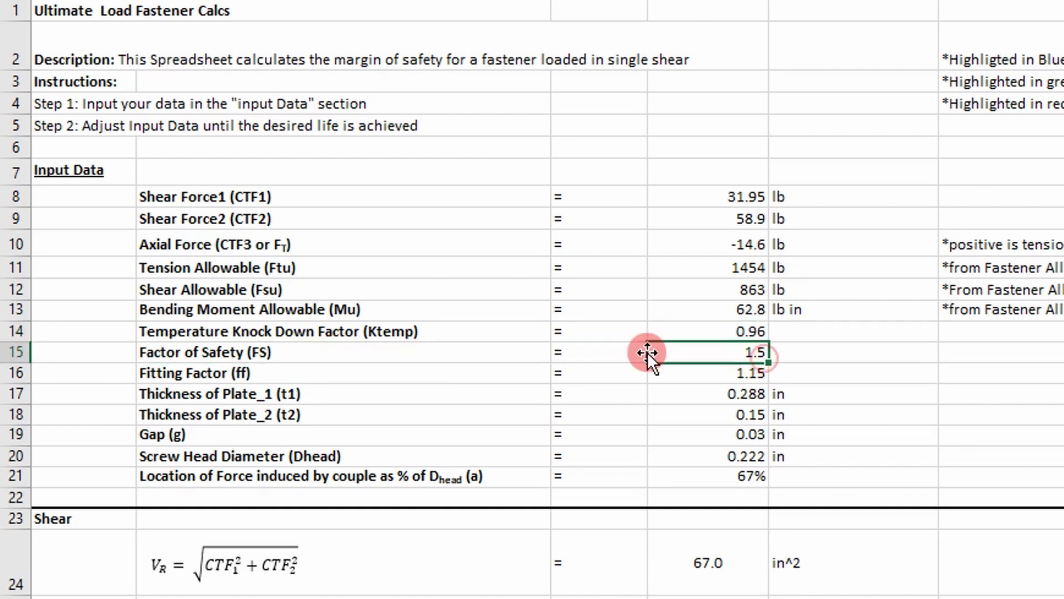
left_click(211, 381)
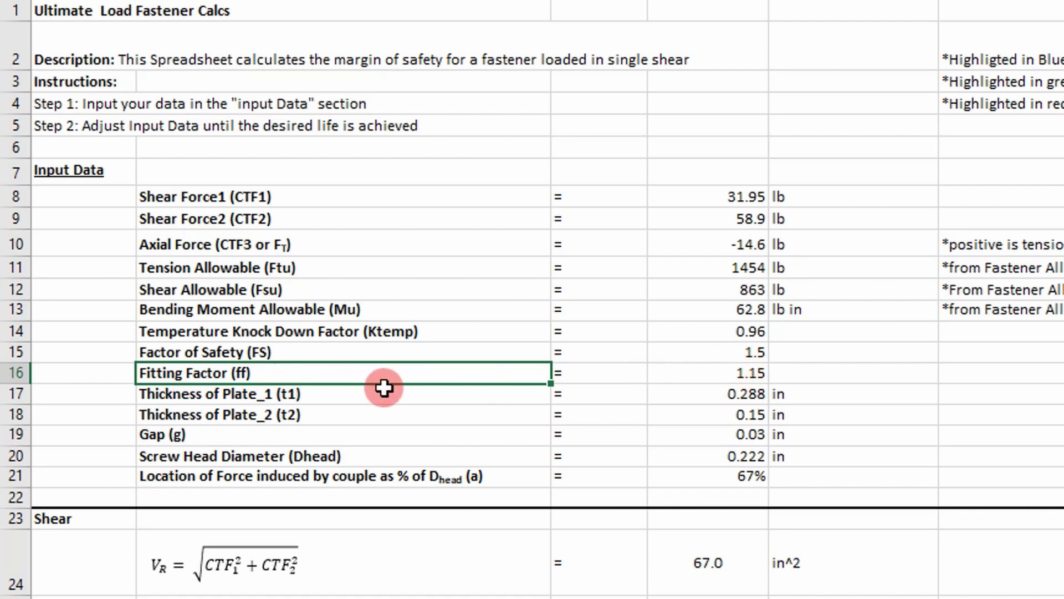
scroll(436, 383, "down", 1)
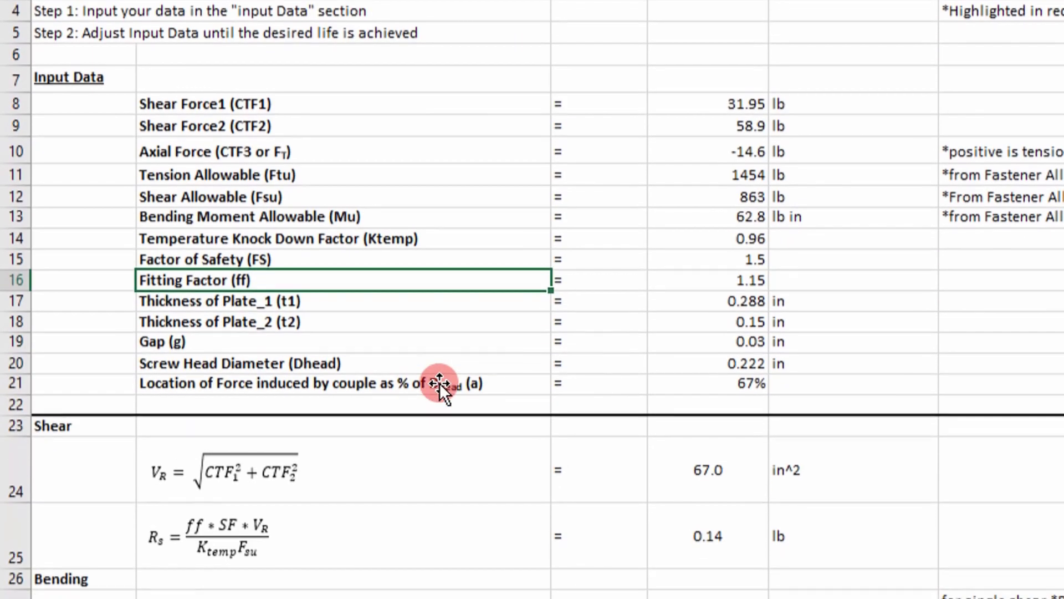
left_click(321, 304)
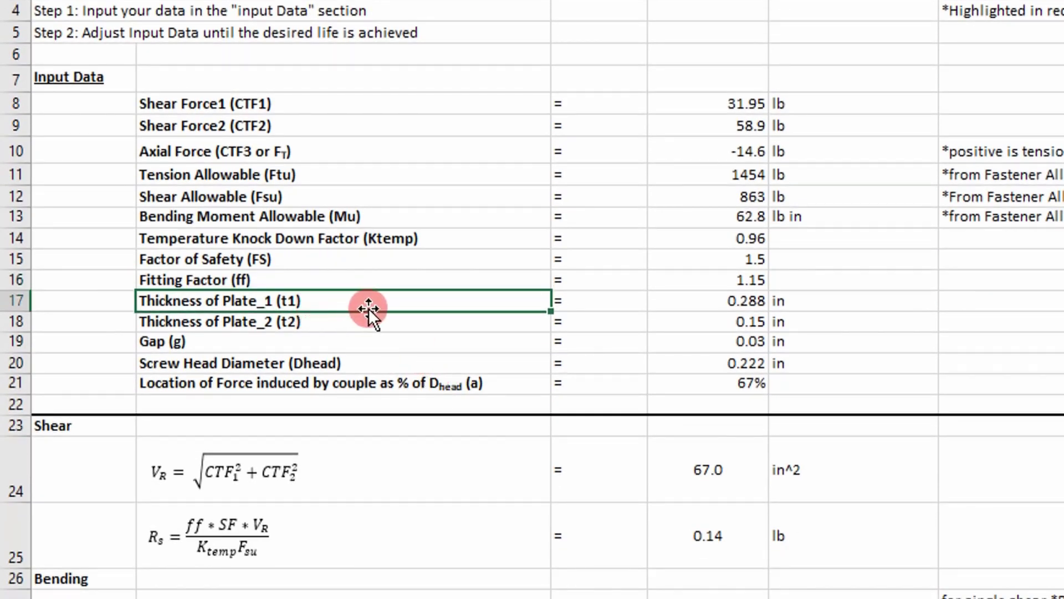
scroll(392, 475, "right", 6)
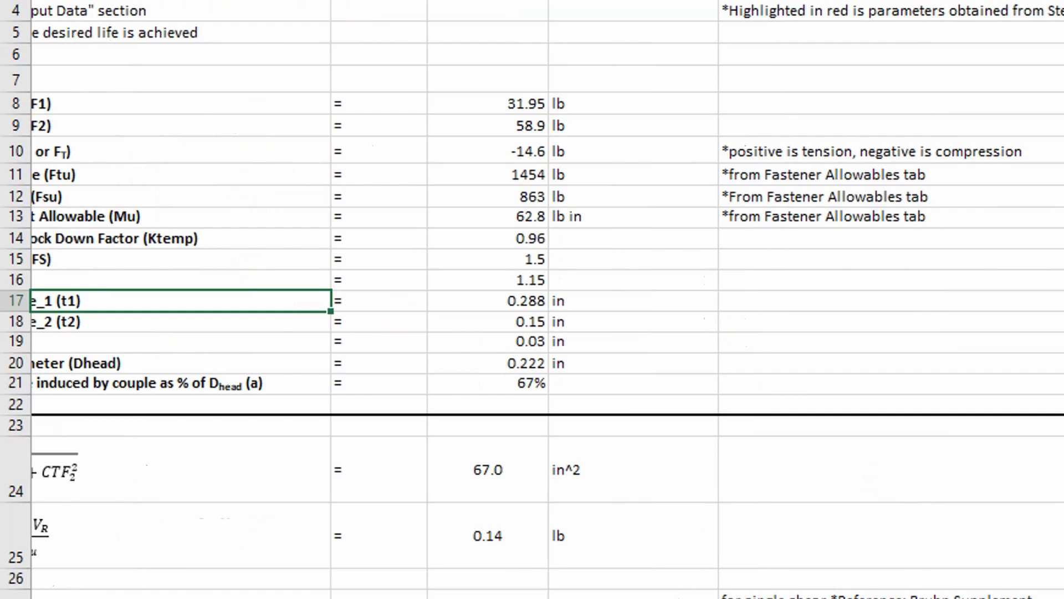
scroll(320, 504, "down", 3)
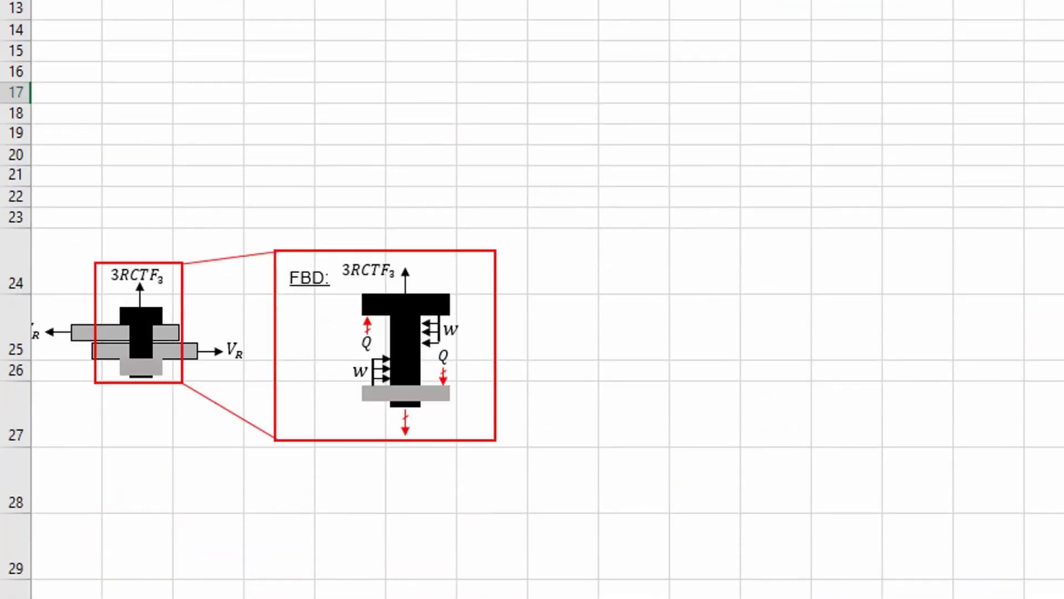
scroll(320, 504, "left", 2)
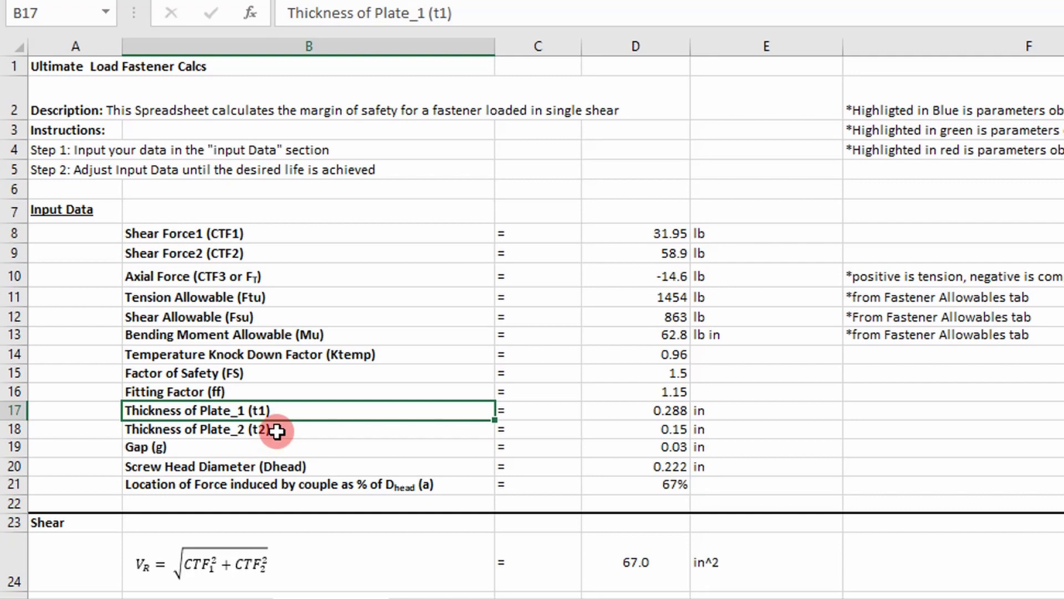
scroll(276, 431, "down", 1)
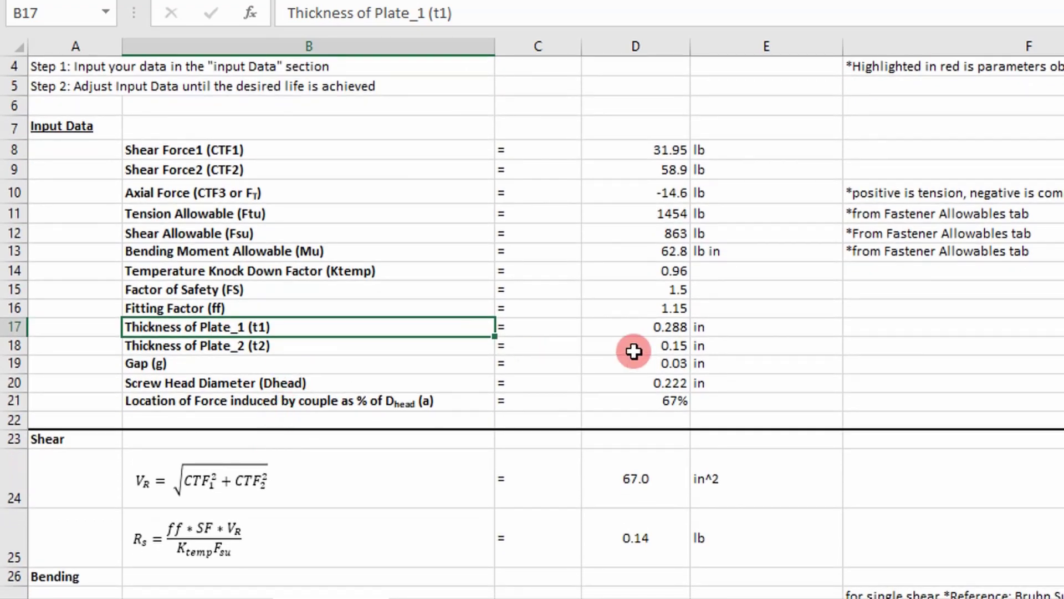
left_click(648, 358)
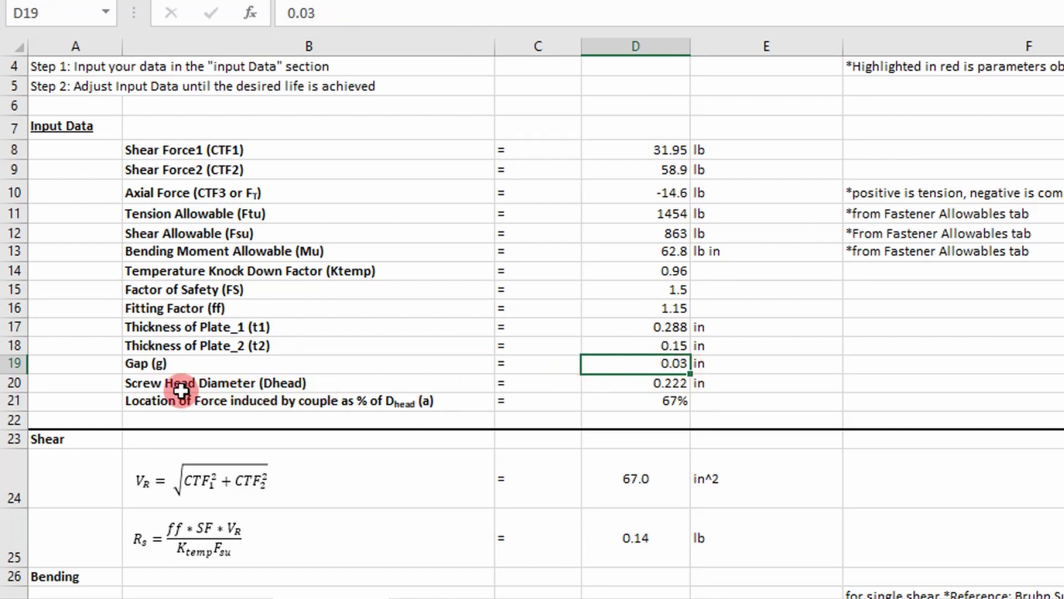
left_click(239, 383)
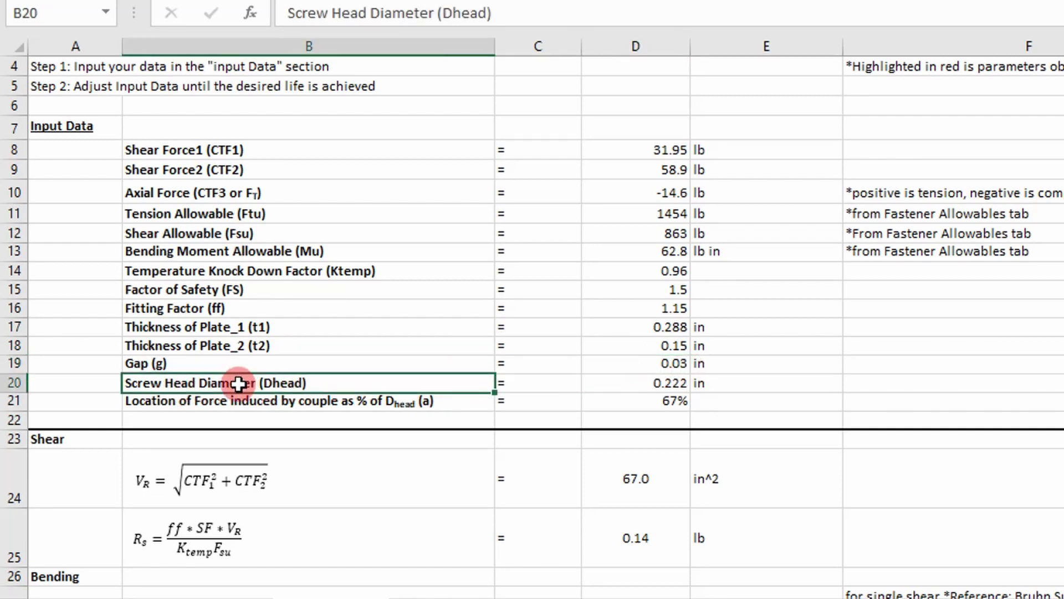
left_click(647, 381)
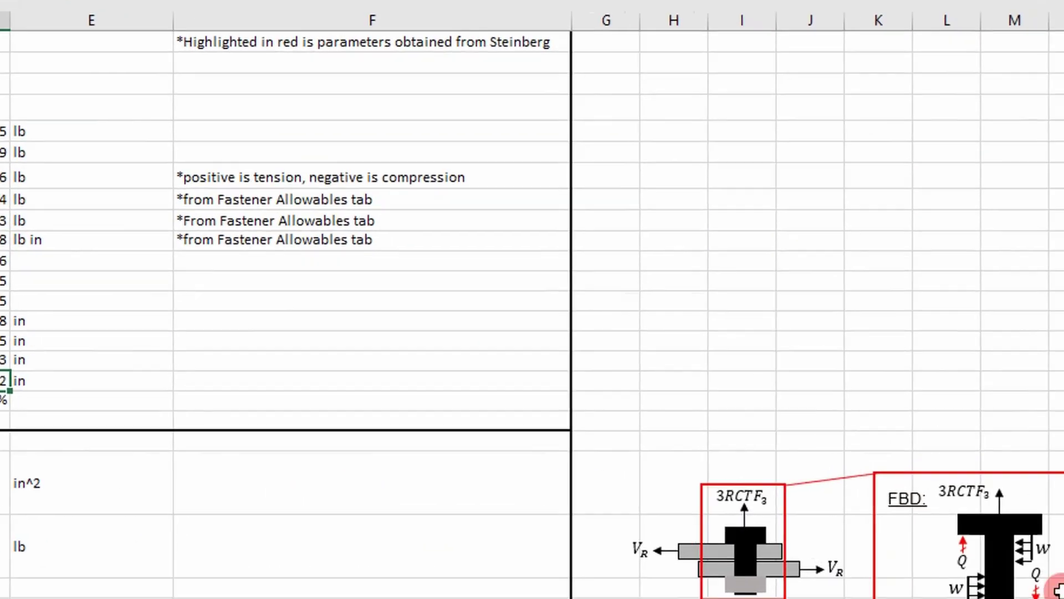
left_click(679, 562)
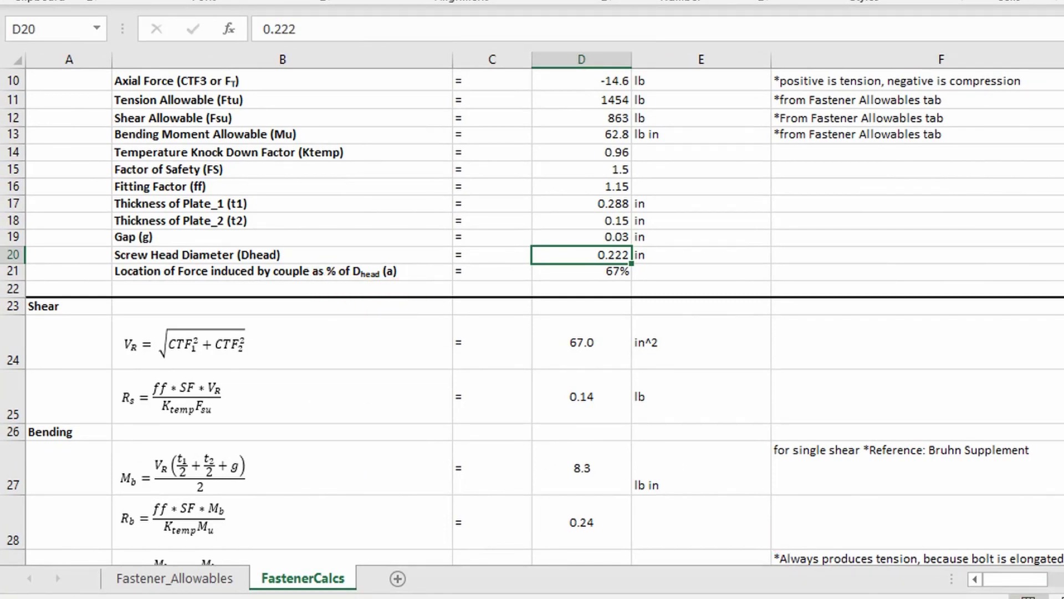
Step: Move from the FBD drawings back to columns A–F and select the 67% value in D21
mouse_move(1055, 588)
left_mouse_down()
mouse_move(1037, 587)
mouse_move(1045, 580)
left_mouse_up()
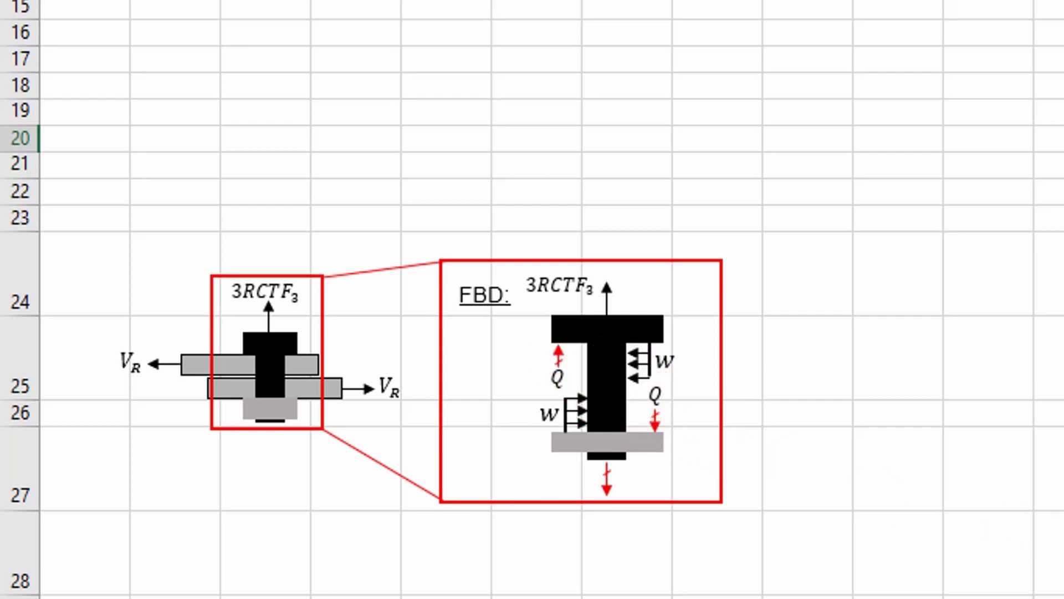
scroll(533, 299, "left", 10)
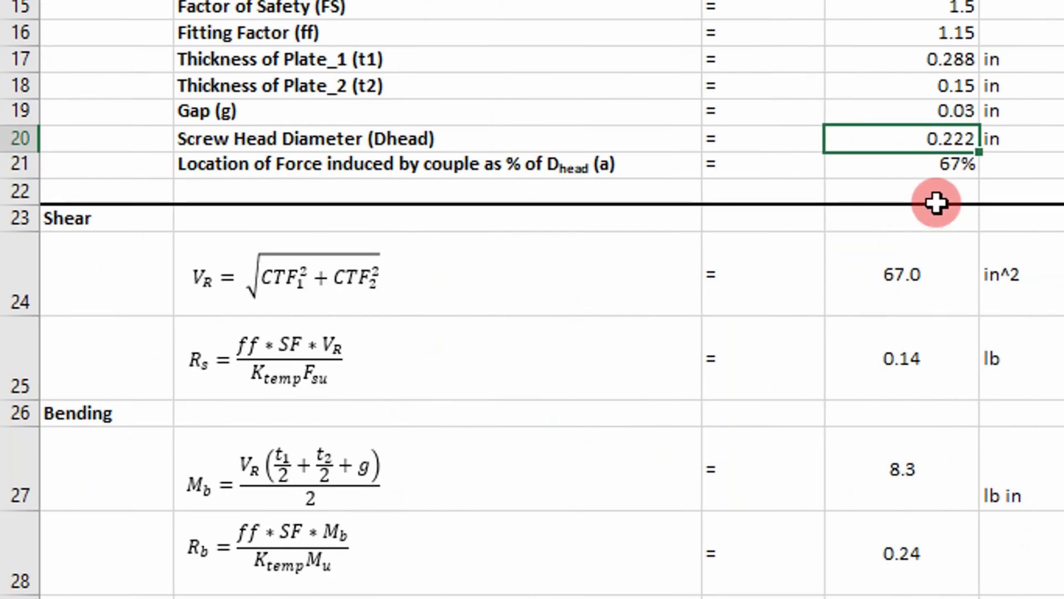
left_click(937, 177)
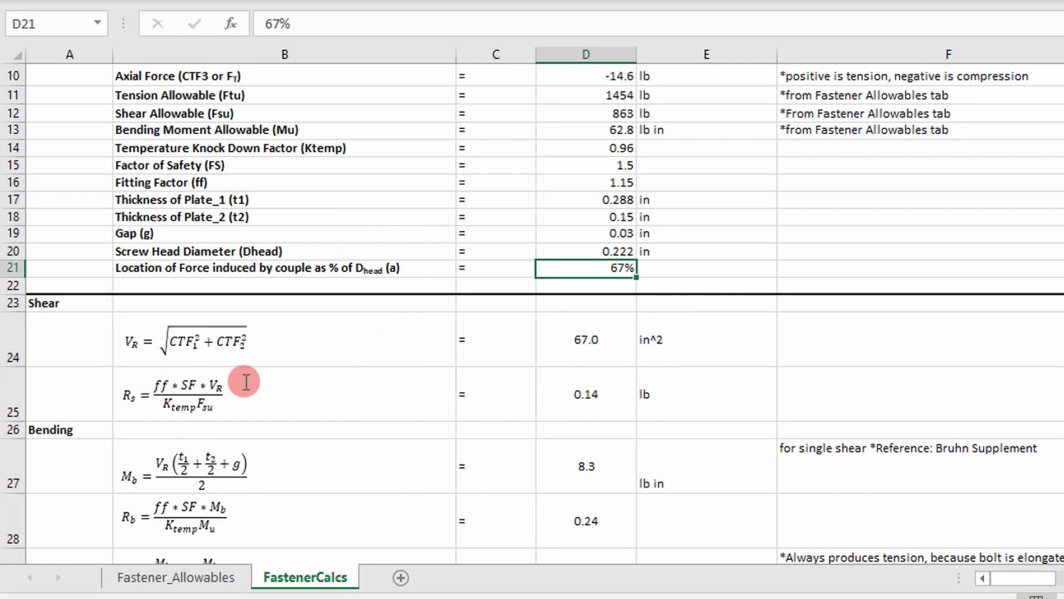
left_click(178, 342)
scroll(189, 341, "up", 1)
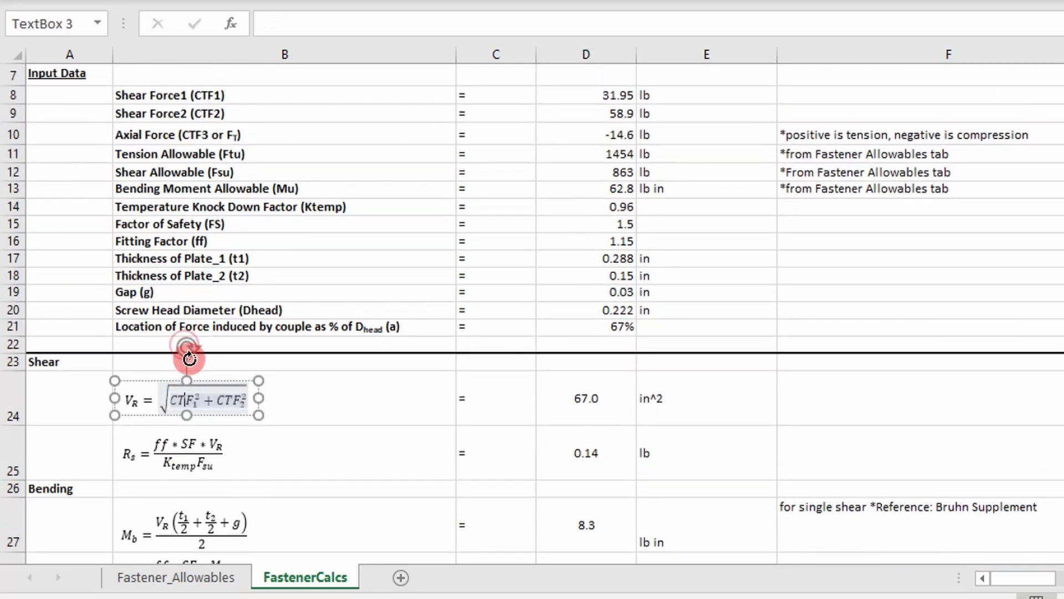
left_click(201, 401)
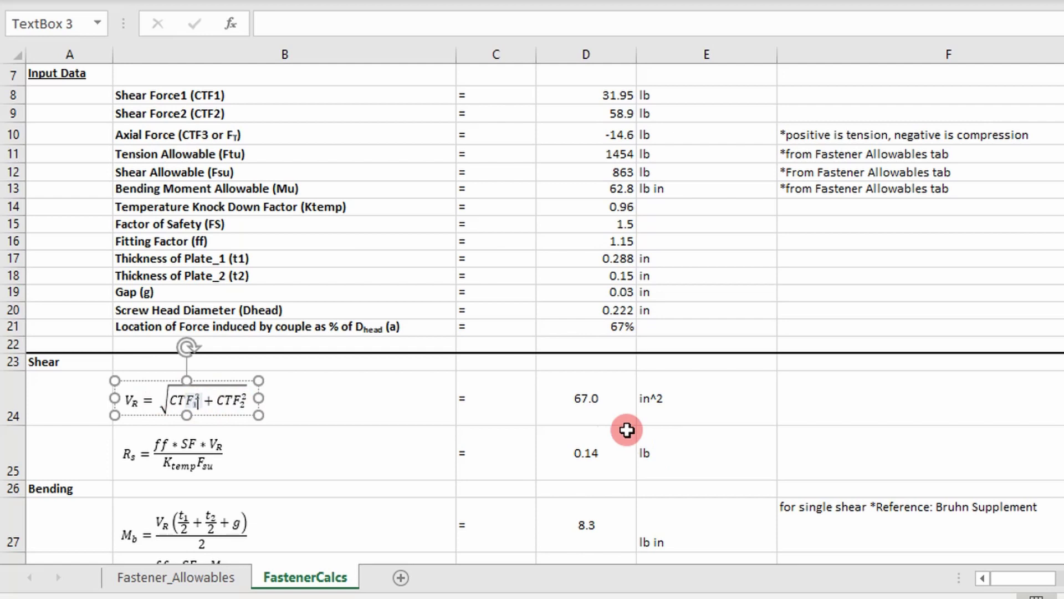
left_click(621, 407)
double_click(606, 405)
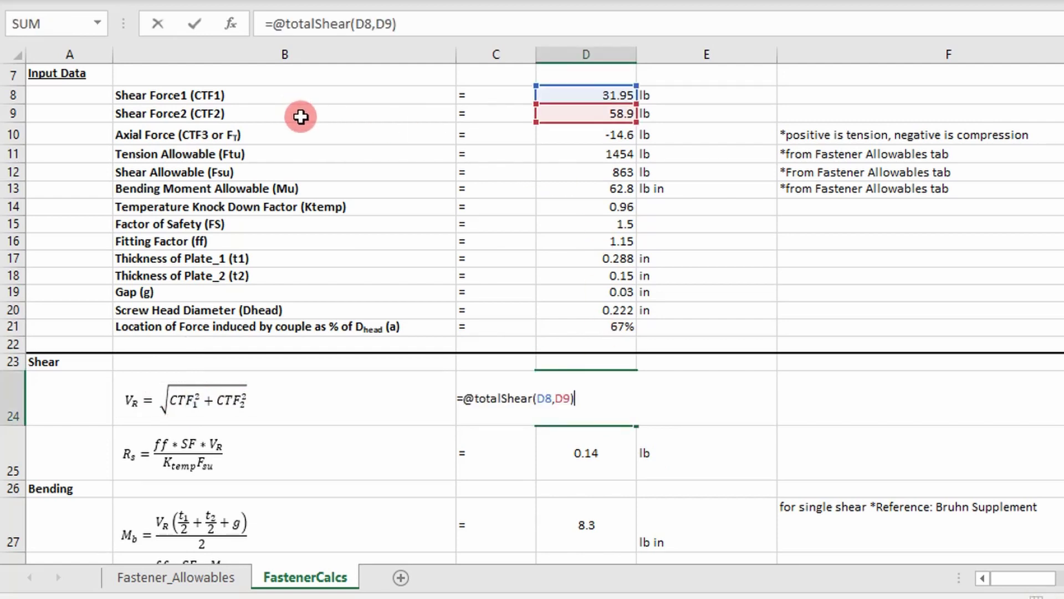
key("Escape")
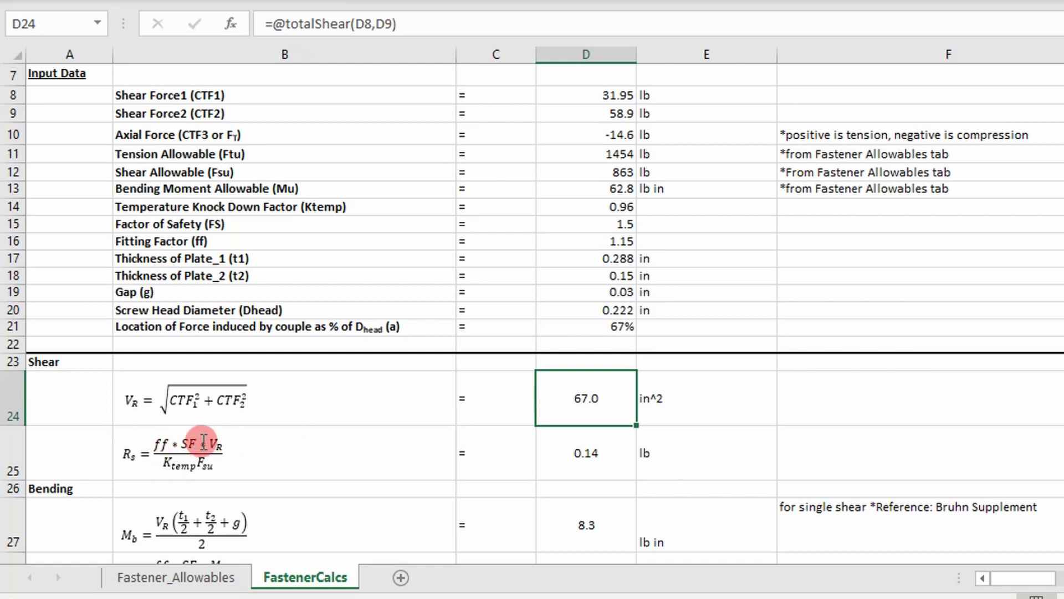
left_click(570, 455)
double_click(571, 455)
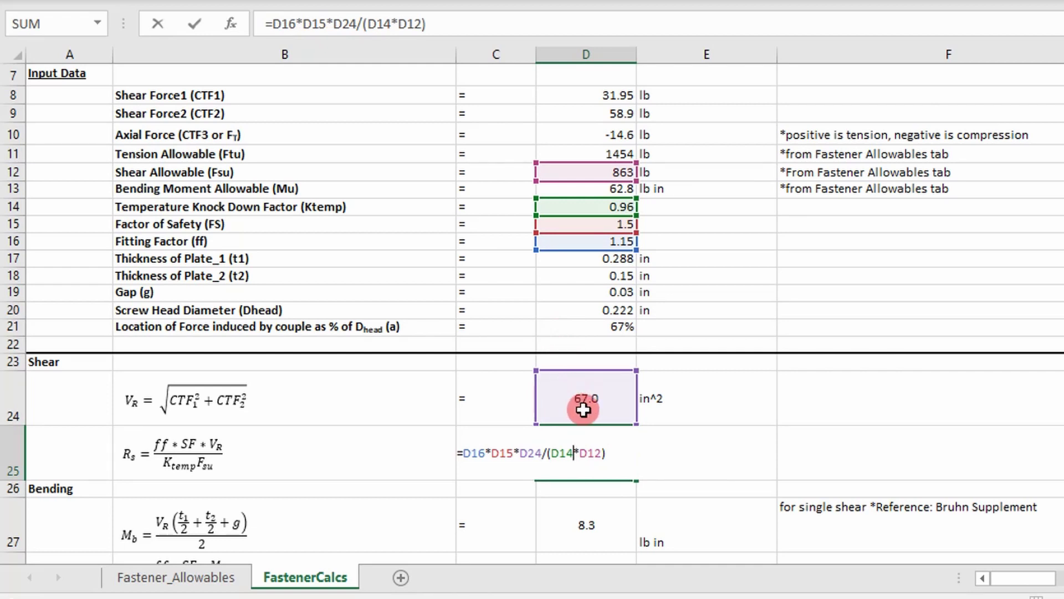
left_click(584, 437)
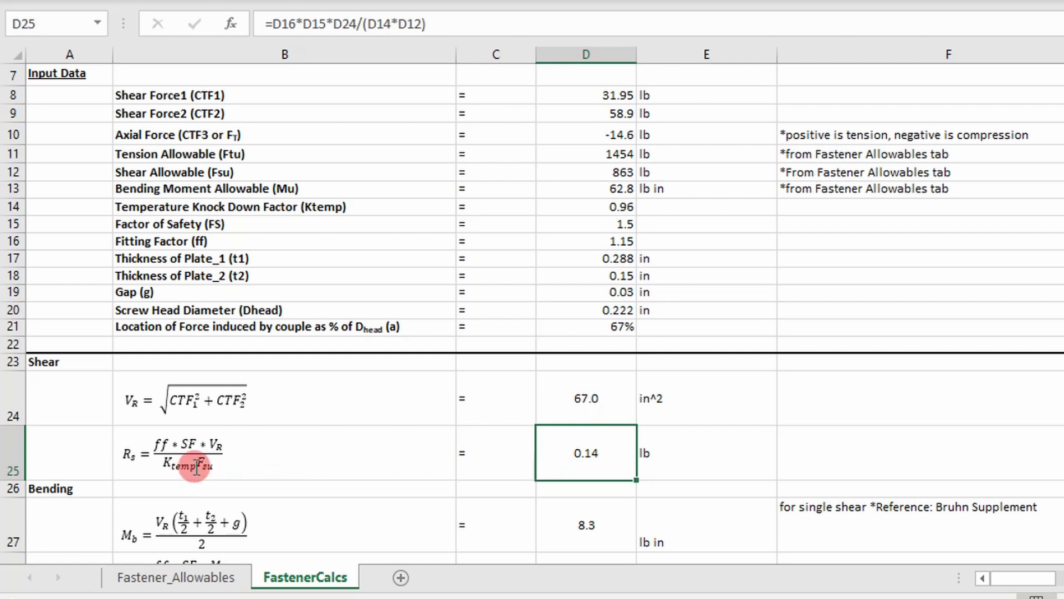
double_click(571, 458)
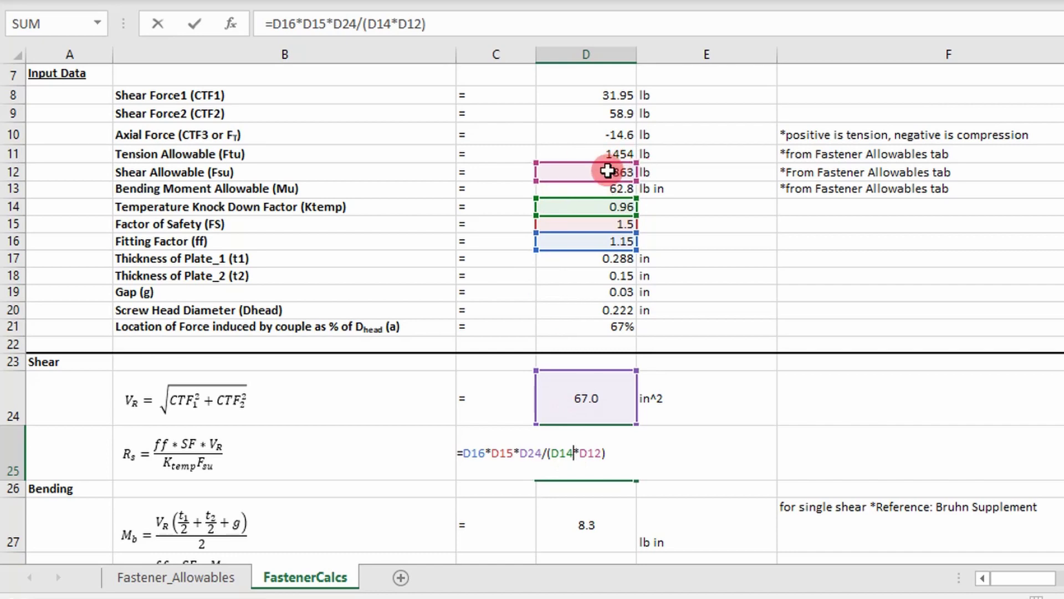
left_click_drag(608, 170, 606, 166)
key("ctrl+Return")
scroll(607, 172, "down", 3)
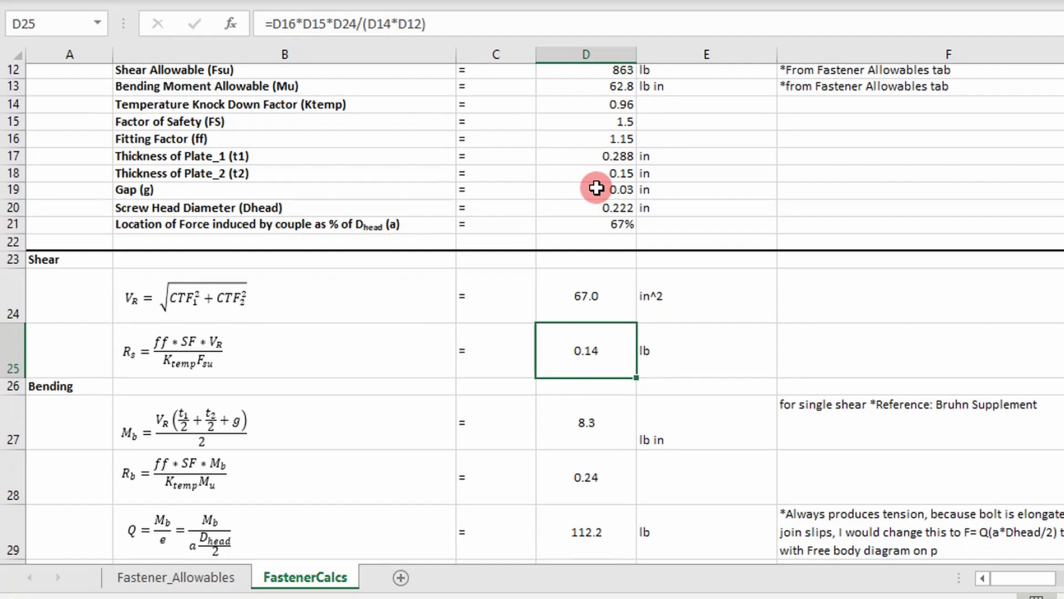
scroll(585, 194, "down", 1)
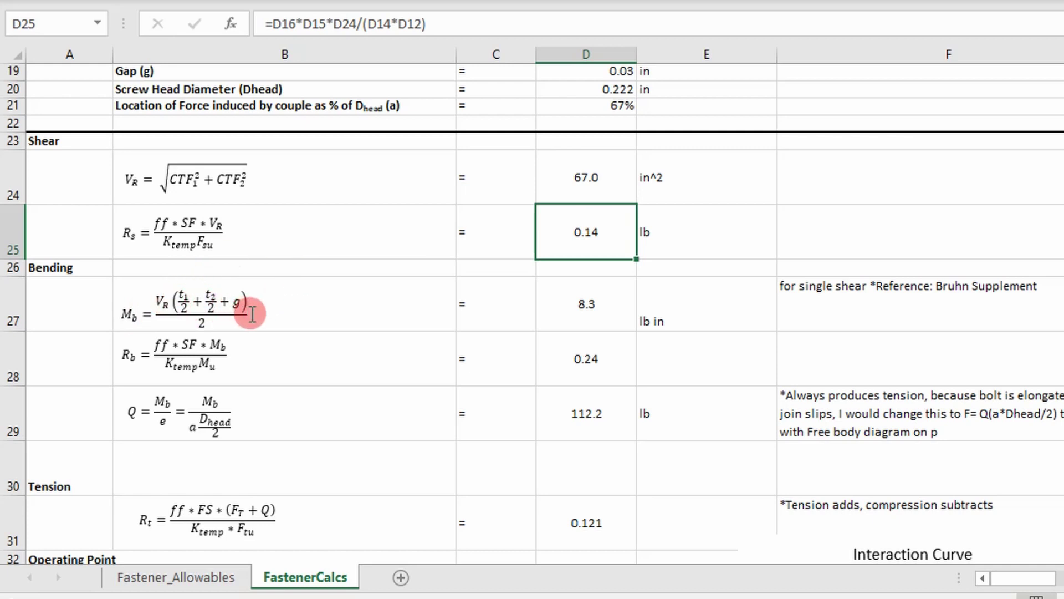
left_click(584, 291)
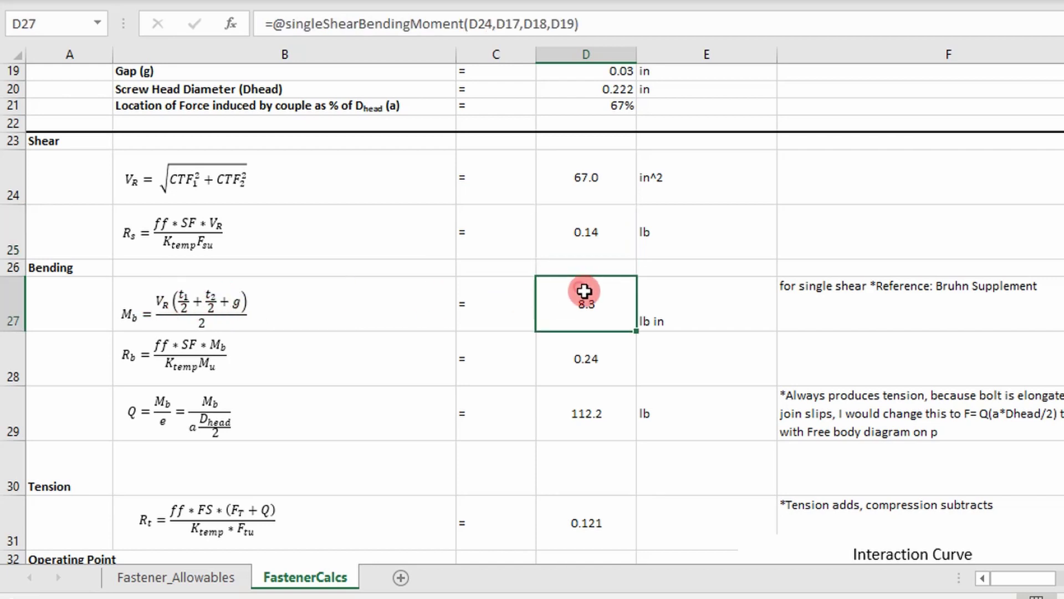
left_click(175, 346)
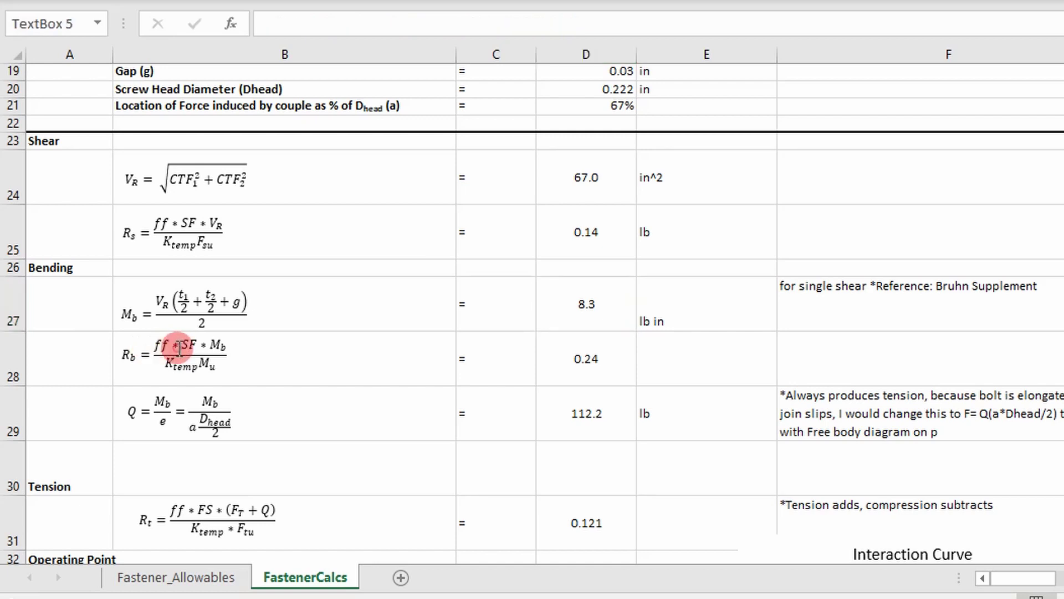
left_click_drag(175, 346, 221, 347)
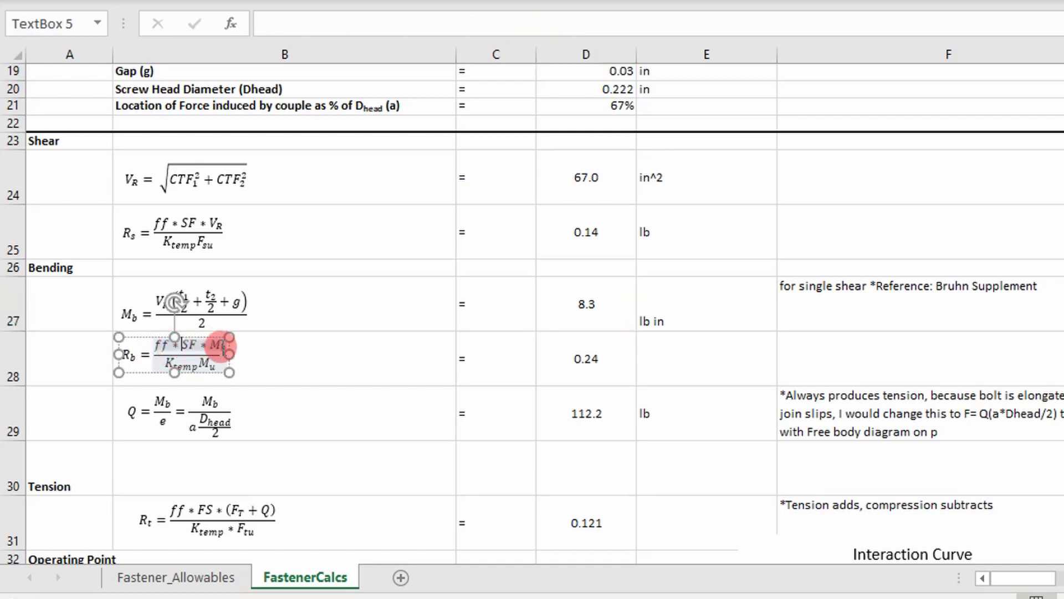
left_click(597, 364)
double_click(598, 364)
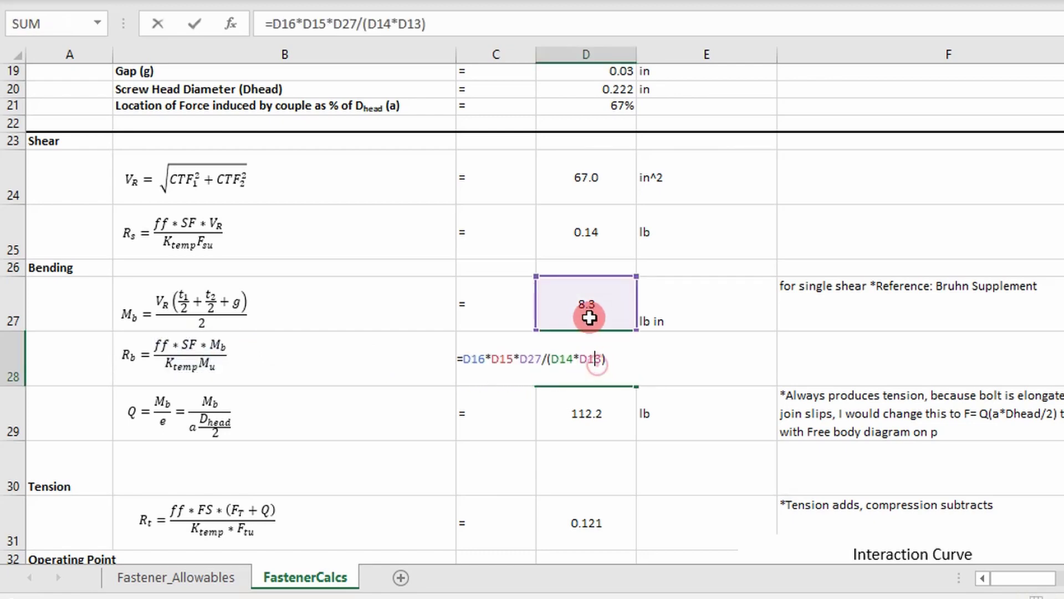
scroll(577, 402, "up", 4)
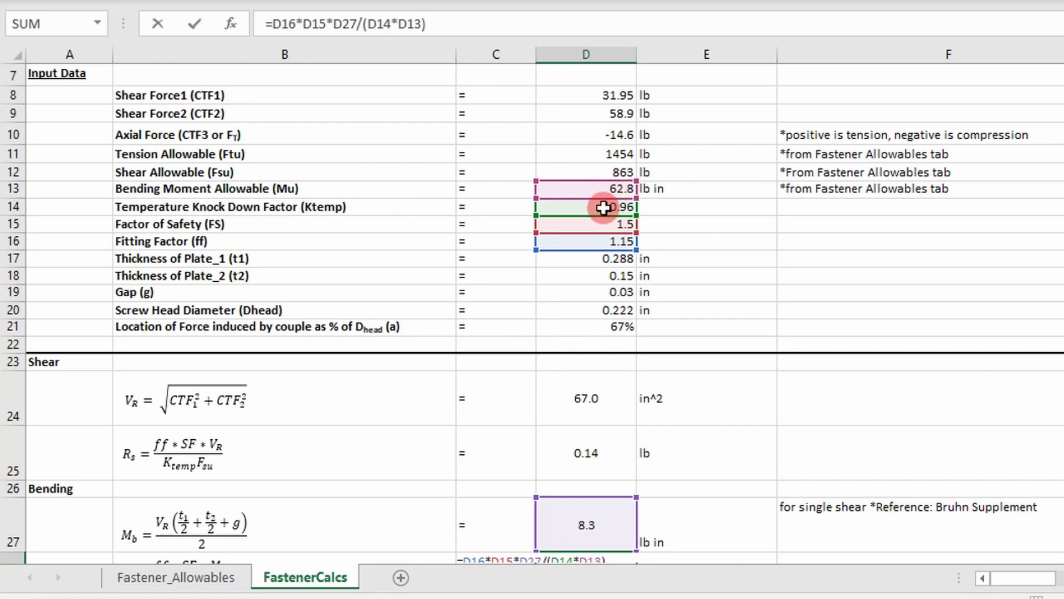
scroll(603, 208, "down", 6)
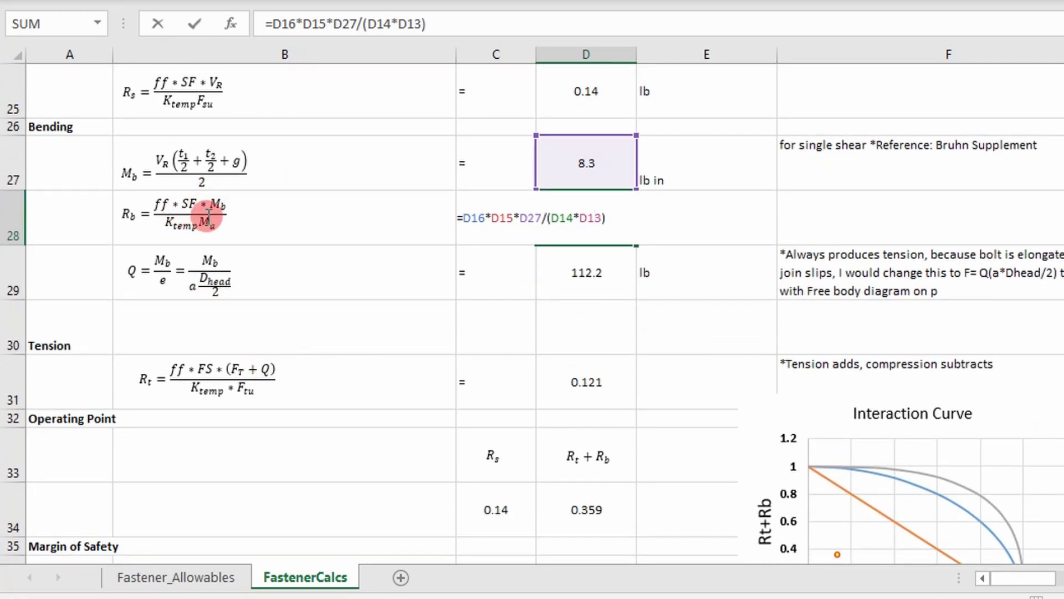
key("ctrl+Return")
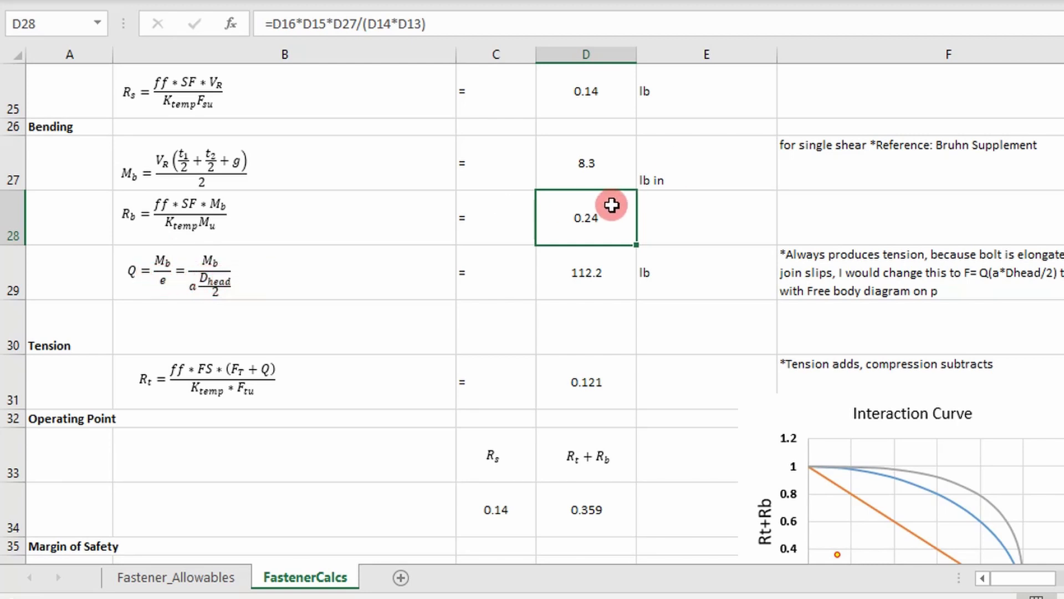
scroll(280, 276, "up", 1)
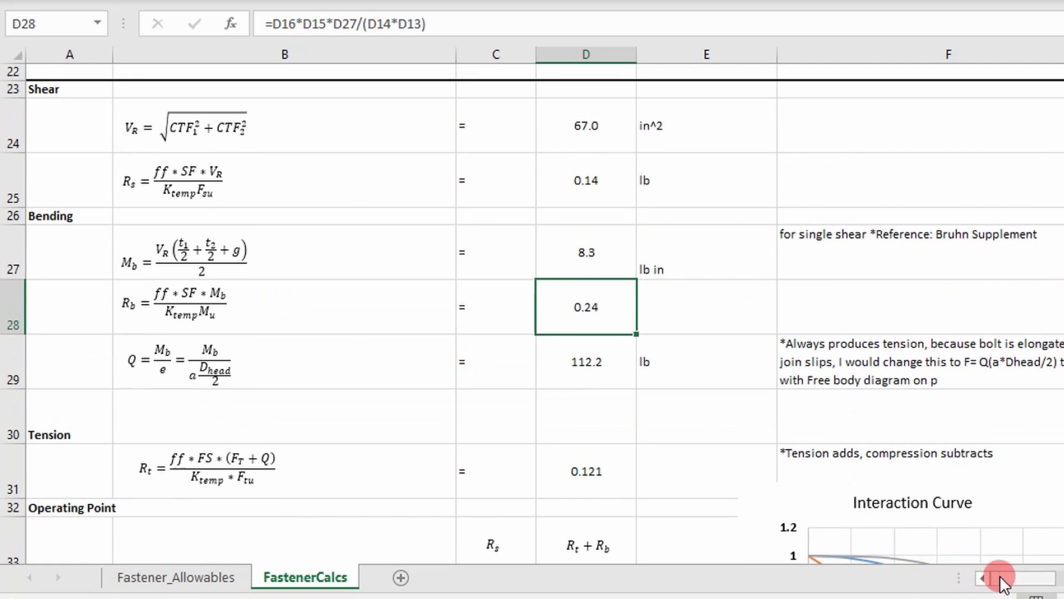
mouse_move(1001, 579)
left_mouse_down()
mouse_move(1027, 573)
mouse_move(1015, 574)
left_mouse_up()
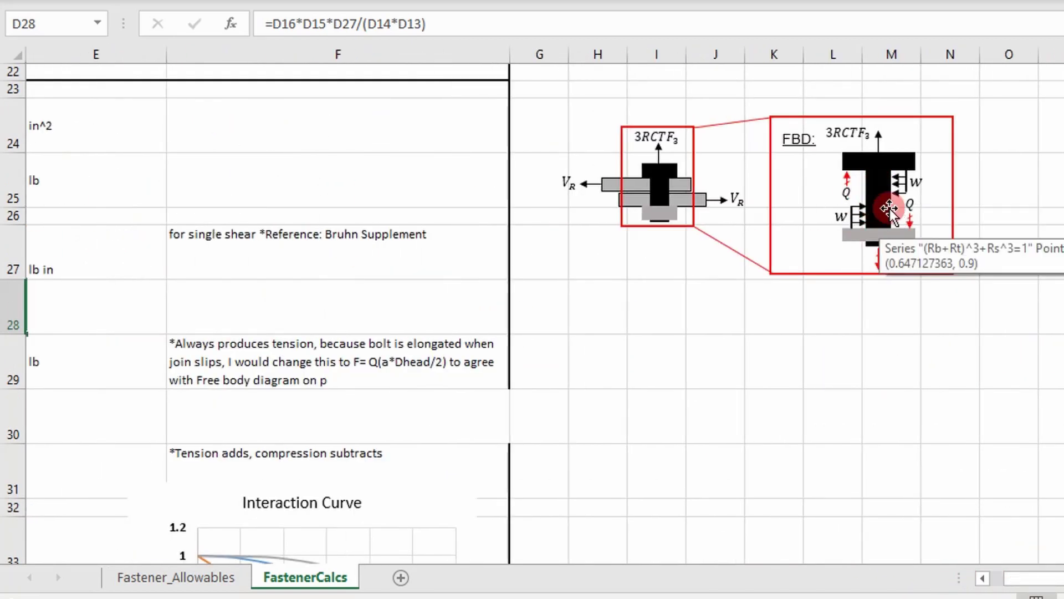
left_click_drag(1028, 576, 1022, 579)
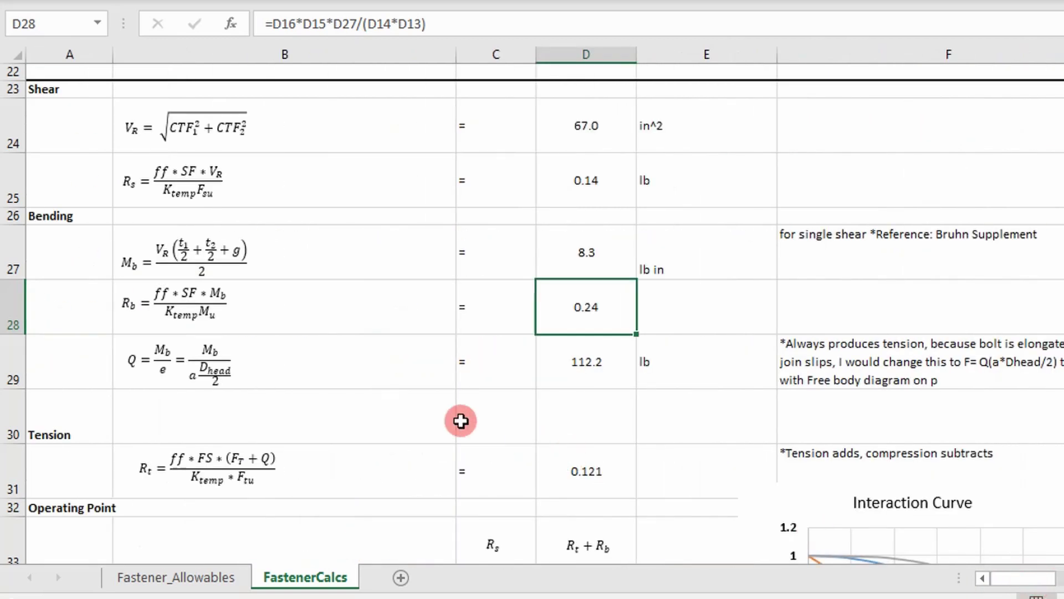
scroll(280, 373, "down", 2)
scroll(499, 252, "up", 1)
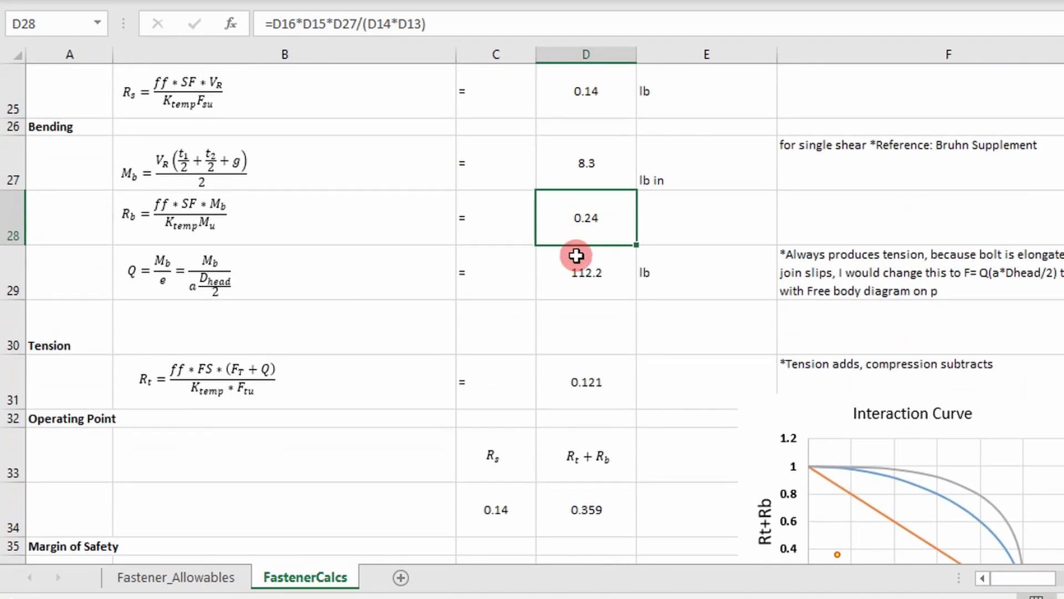
left_click(576, 255)
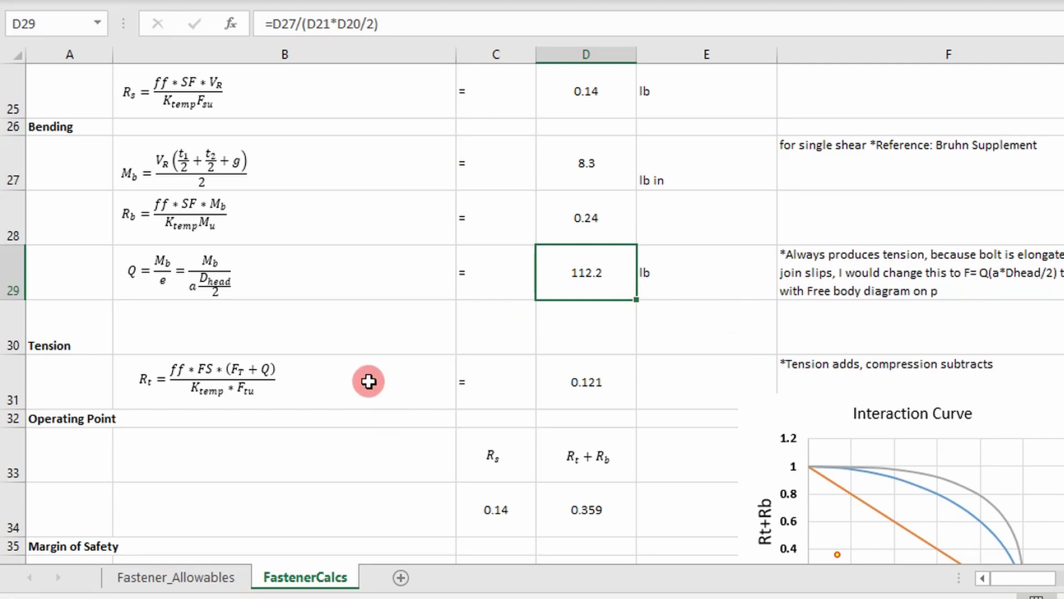
scroll(369, 381, "down", 1)
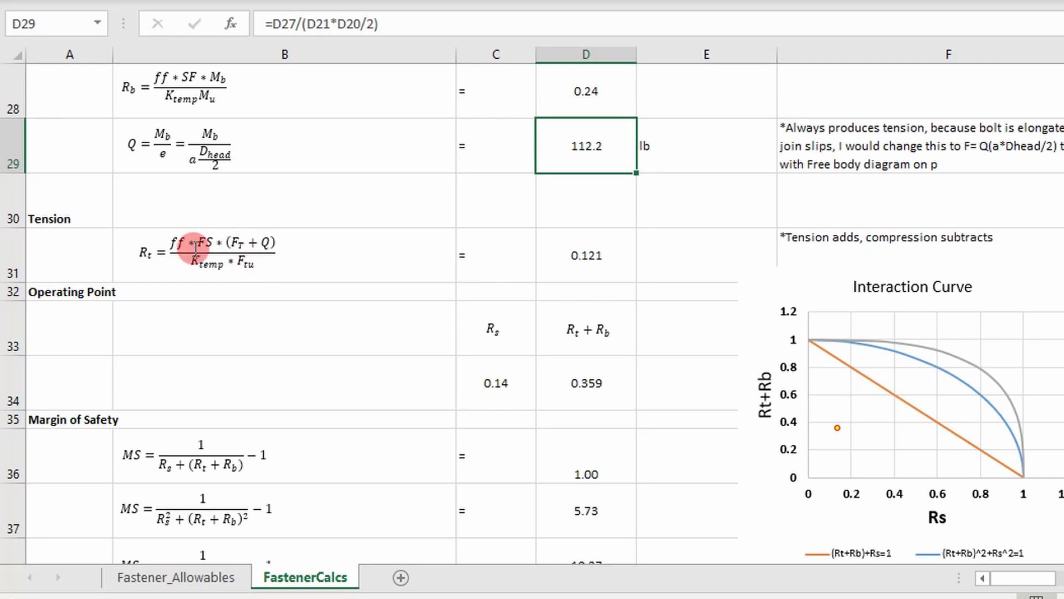
left_click(178, 246)
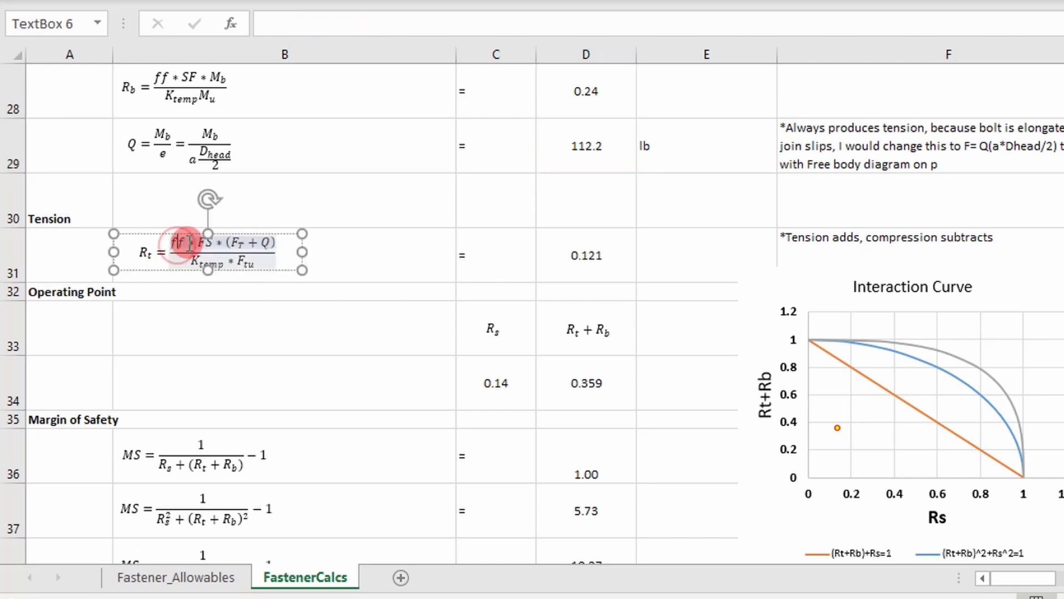
left_click_drag(177, 244, 239, 240)
left_click(368, 256)
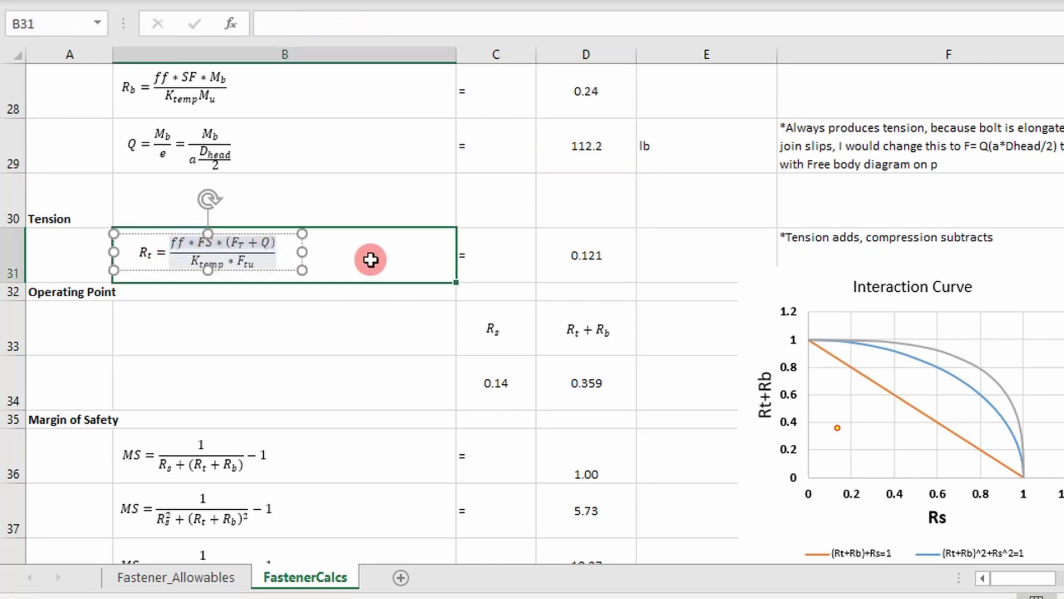
left_click(245, 243)
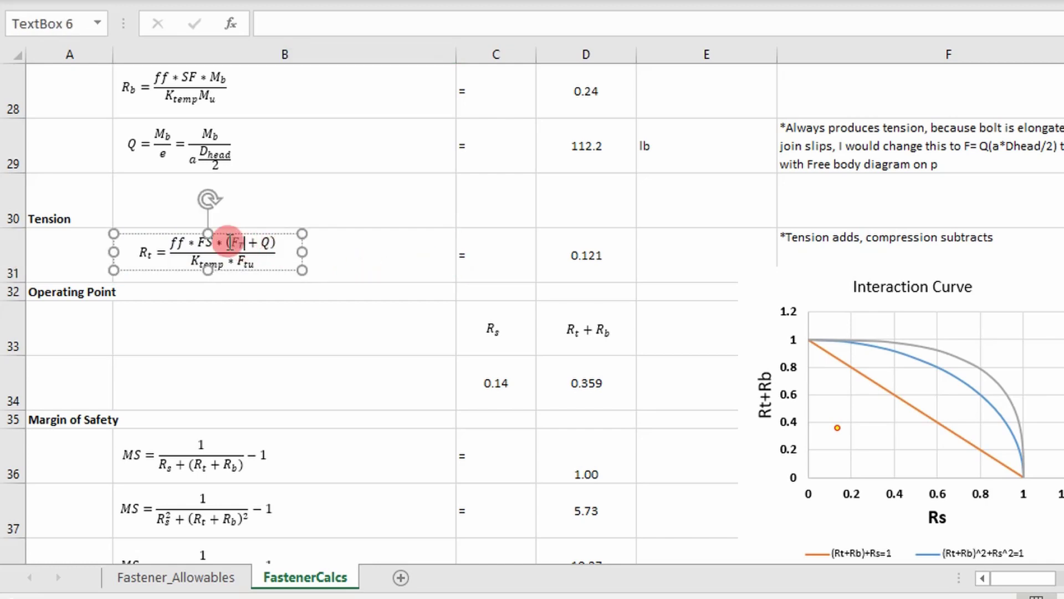
left_click(253, 243)
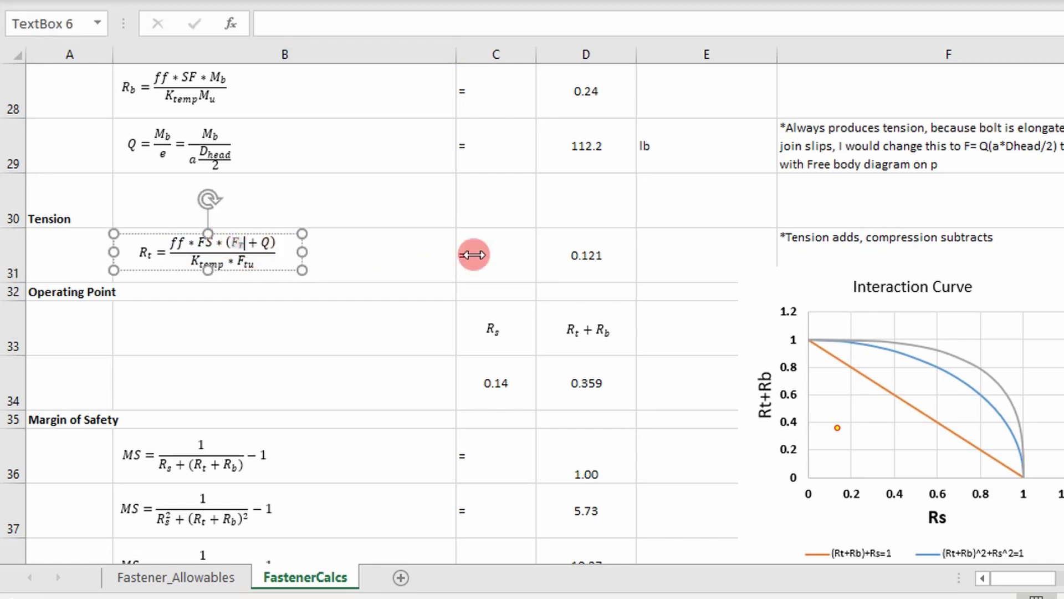
double_click(603, 257)
scroll(589, 276, "up", 3)
scroll(609, 280, "up", 5)
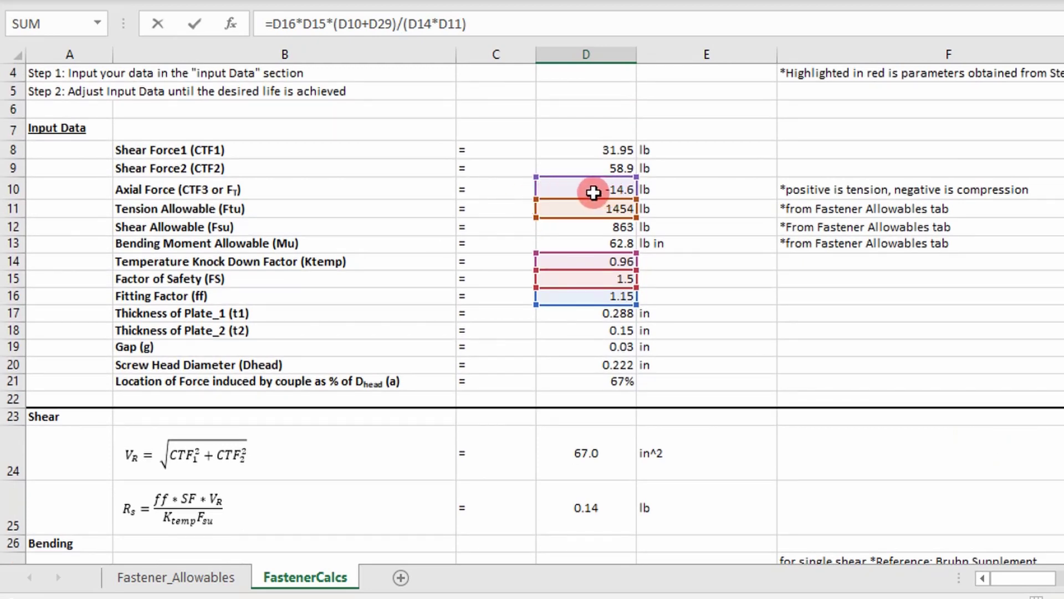
scroll(555, 220, "down", 2)
scroll(554, 220, "down", 5)
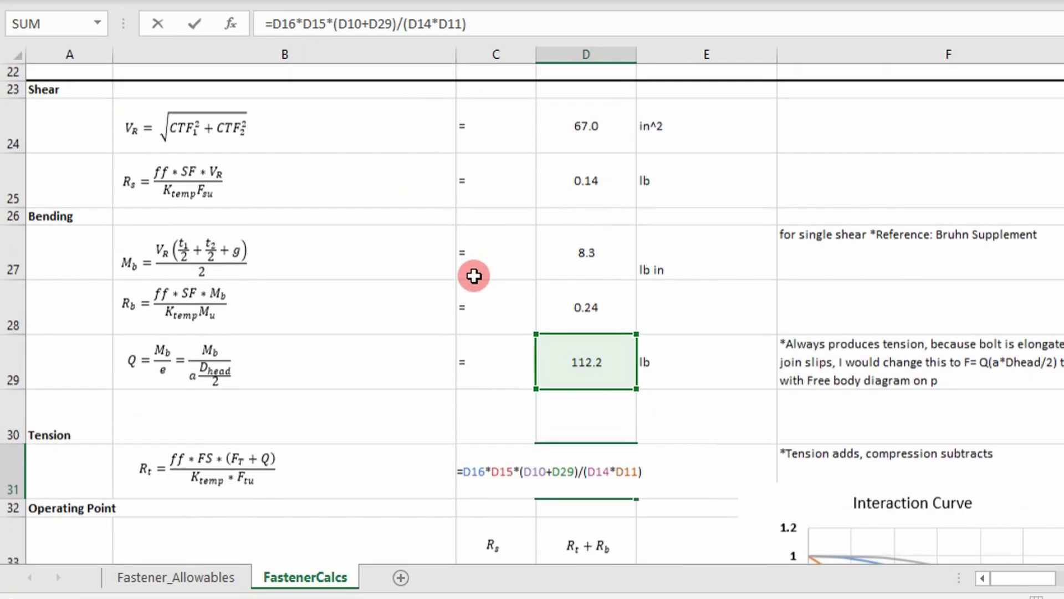
scroll(355, 324, "down", 1)
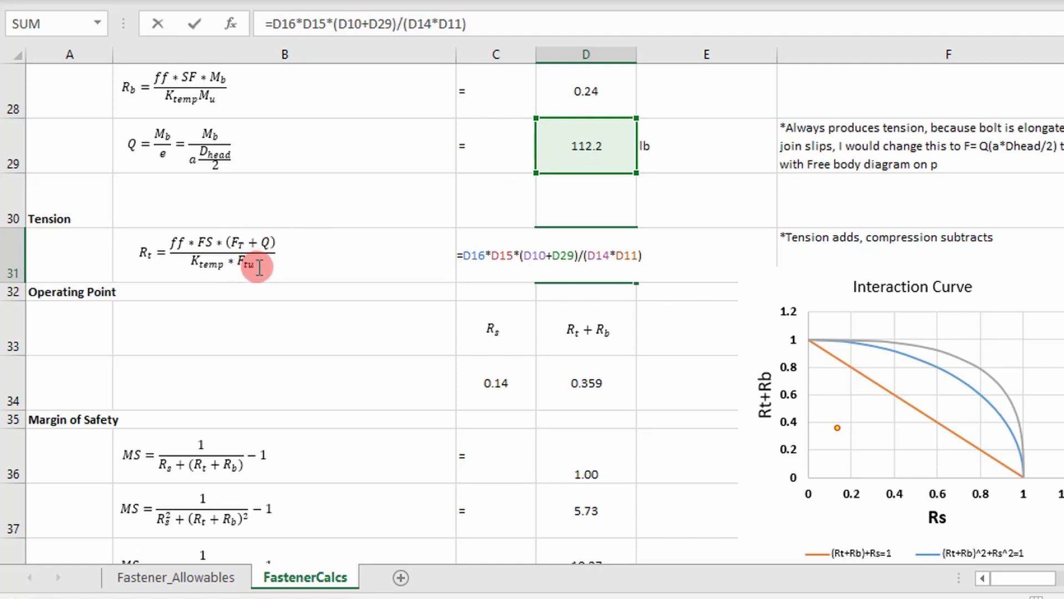
key("ctrl+Return")
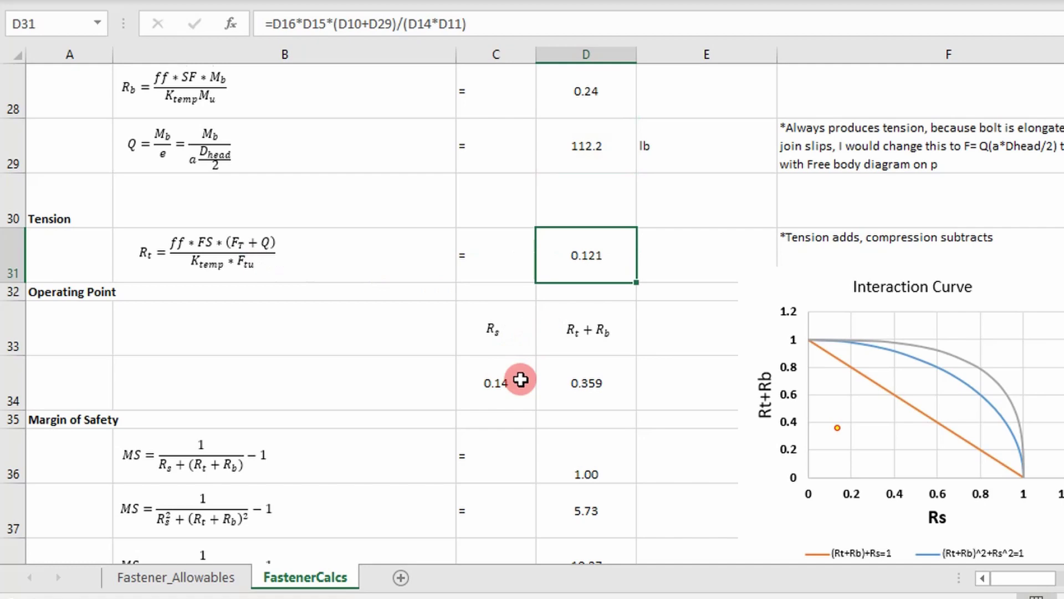
scroll(520, 380, "up", 1)
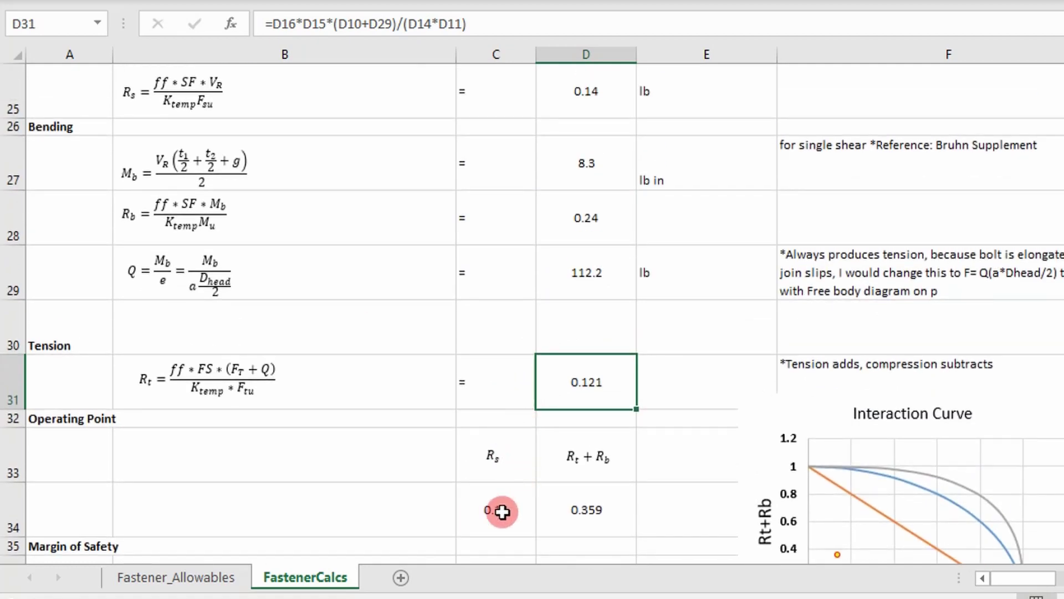
scroll(502, 511, "down", 2)
scroll(493, 347, "up", 1)
double_click(498, 385)
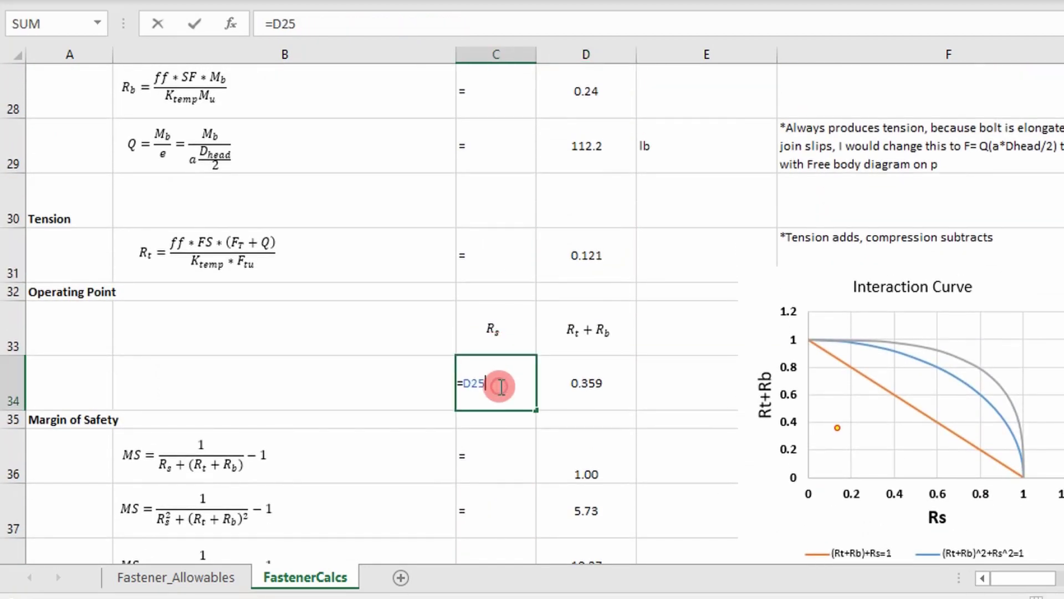
key("ctrl+Return")
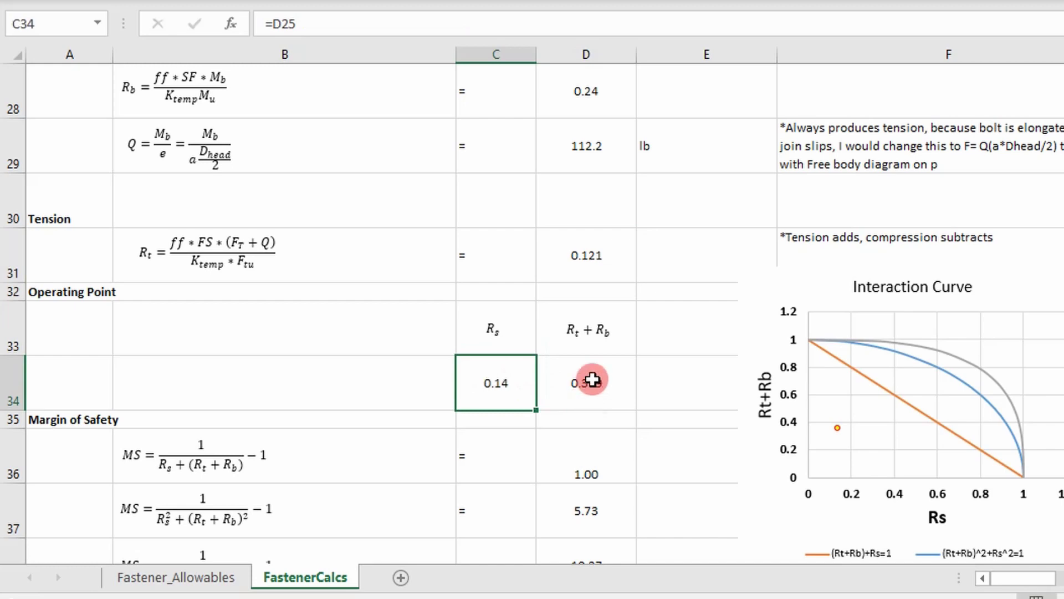
double_click(592, 380)
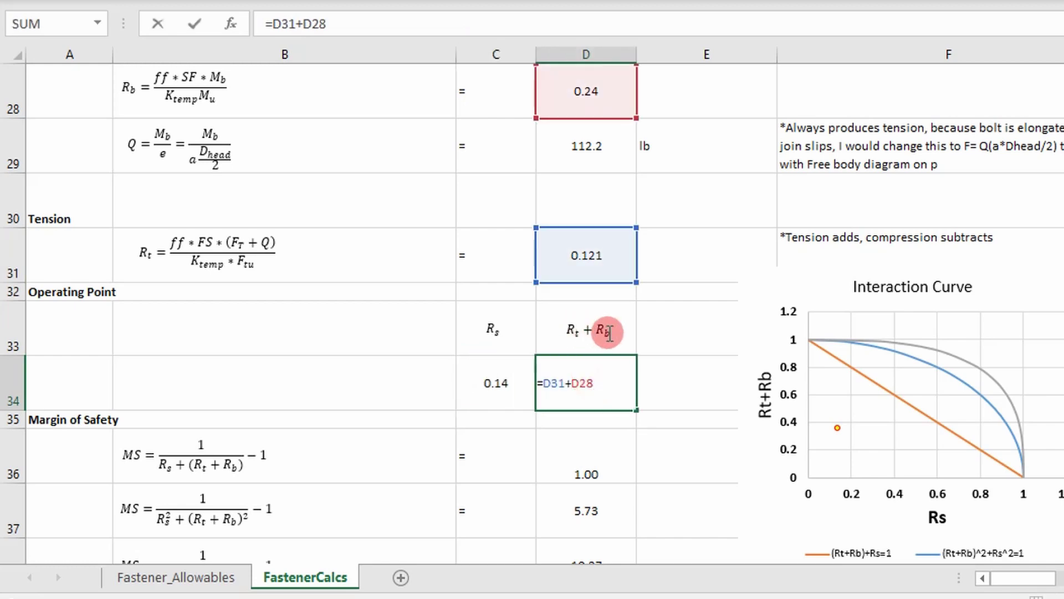
key("ctrl+Return")
left_click(838, 429)
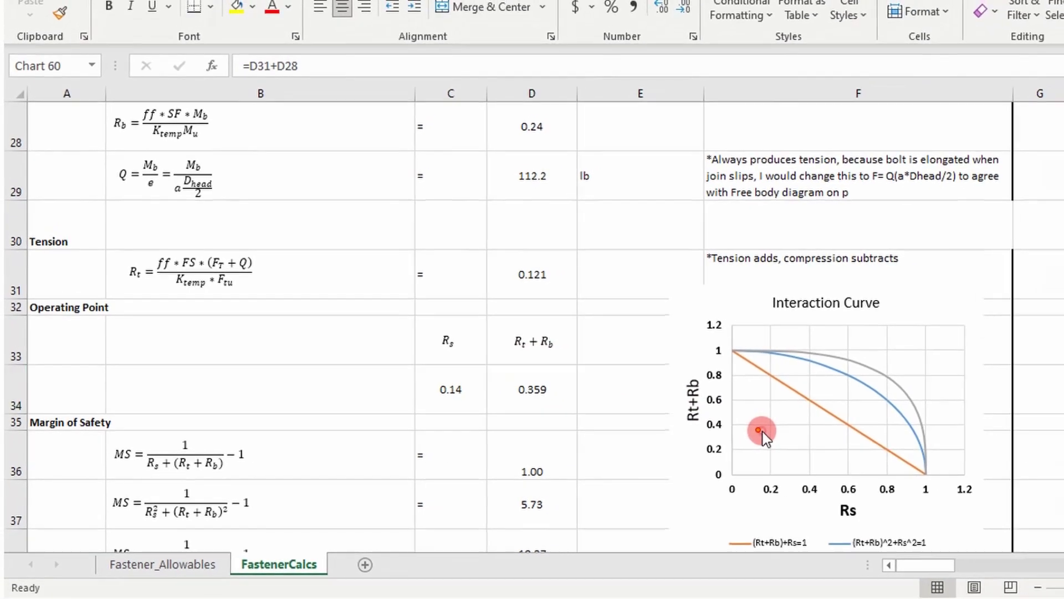
left_click(761, 431)
scroll(760, 388, "down", 1)
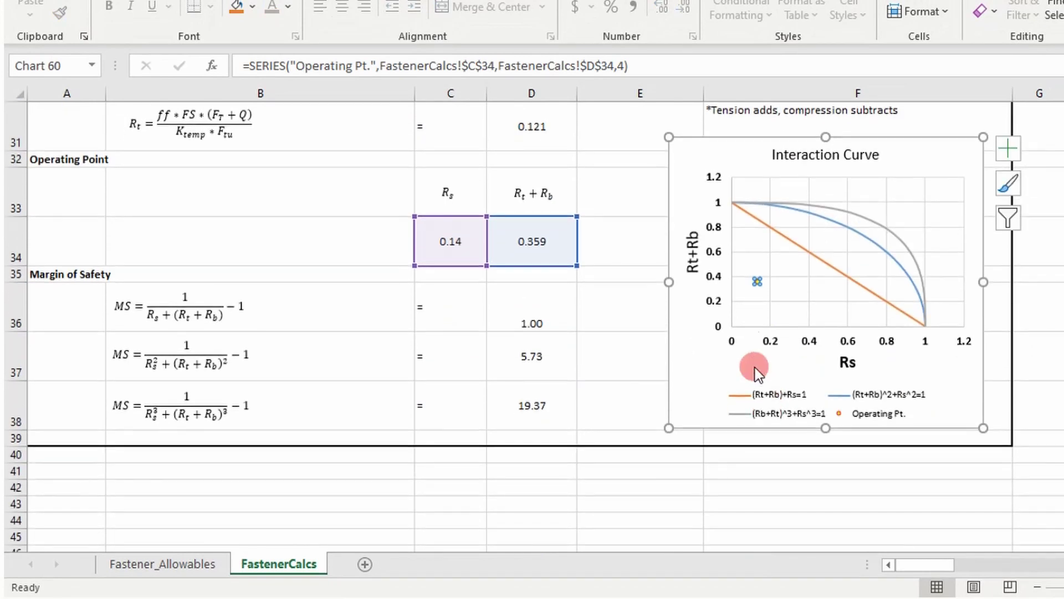
left_click(756, 274)
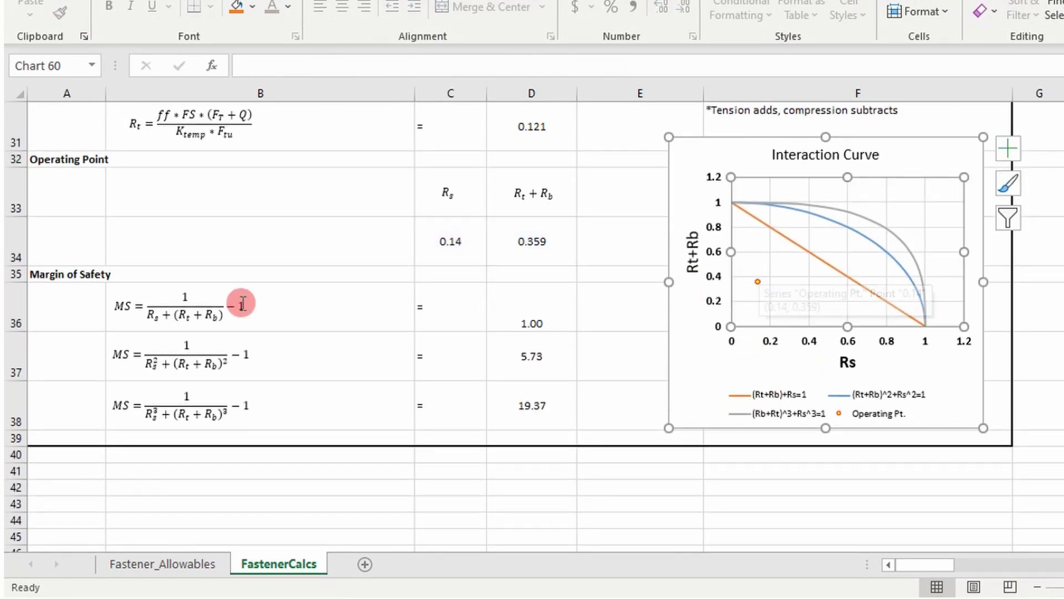
left_click(745, 211)
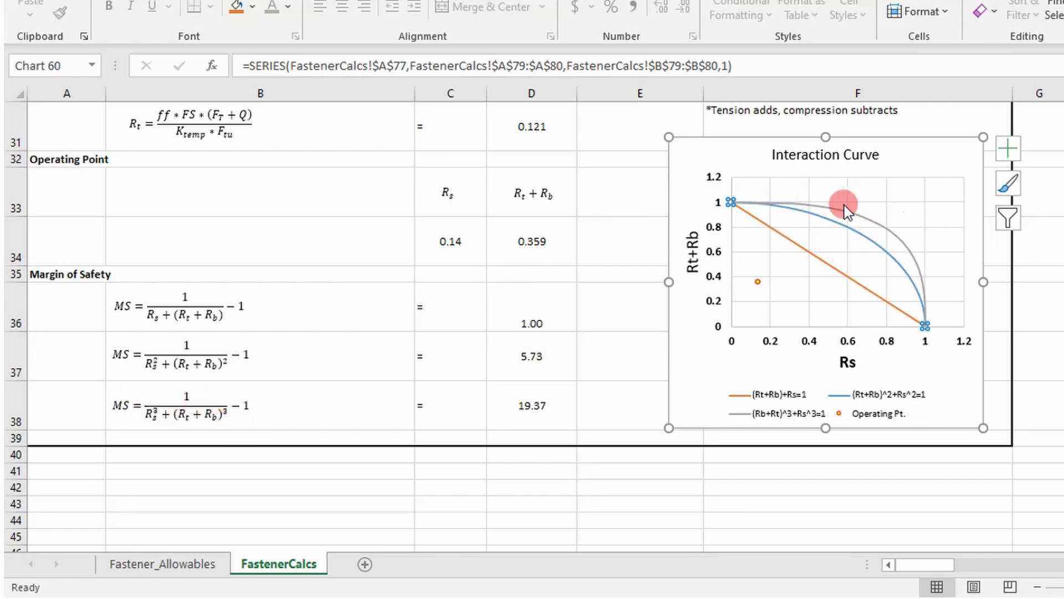
left_click(721, 210)
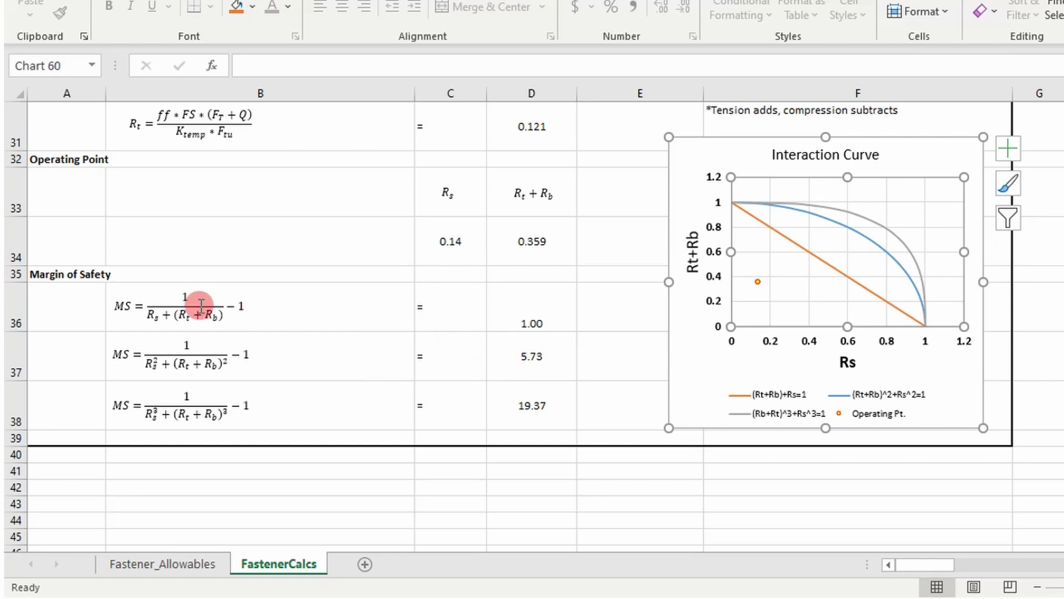
left_click(132, 307)
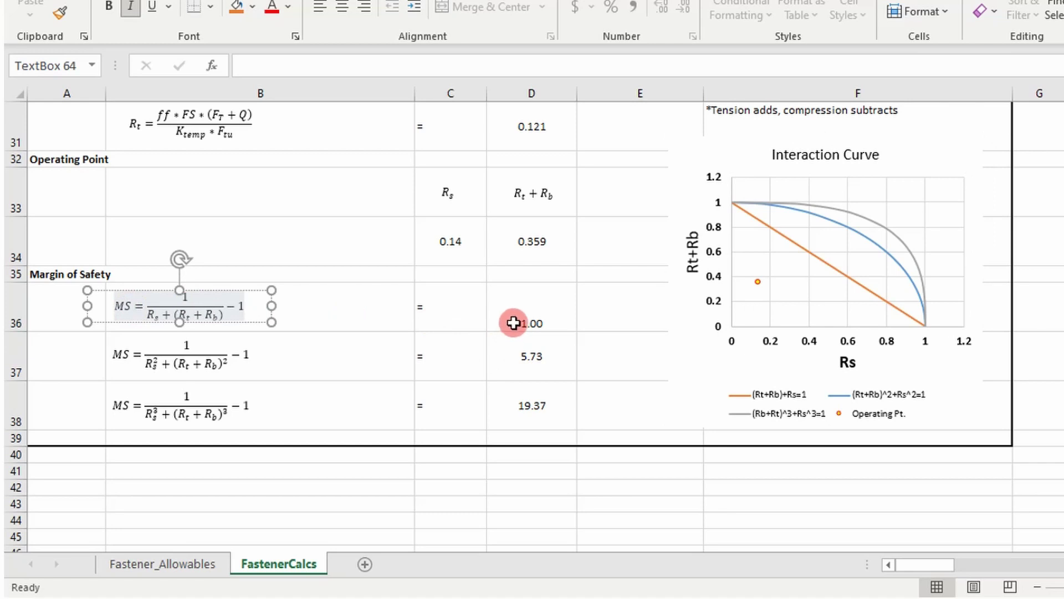
left_click(557, 314)
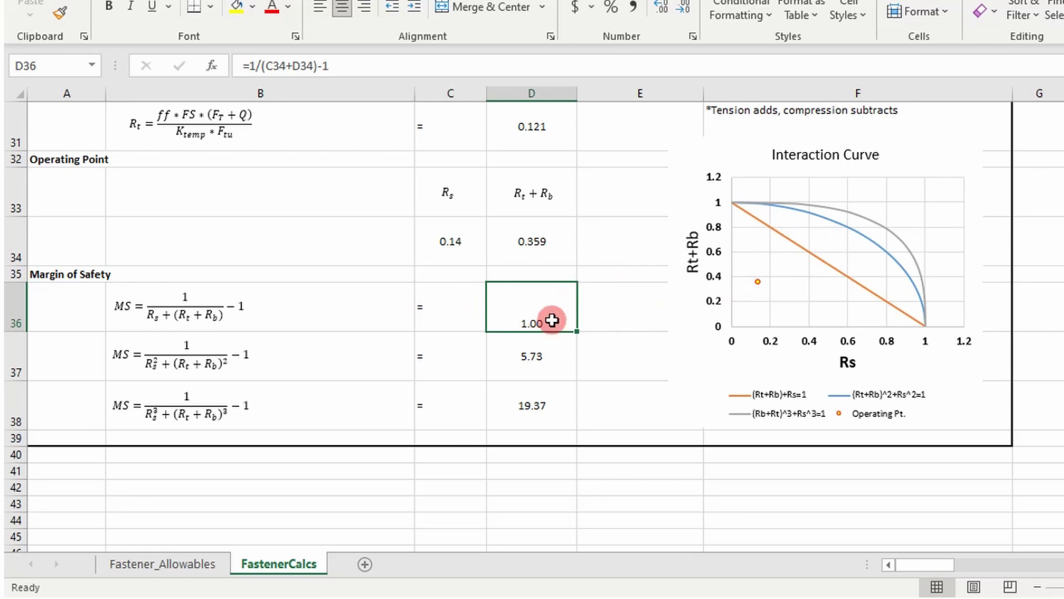
scroll(552, 320, "up", 1)
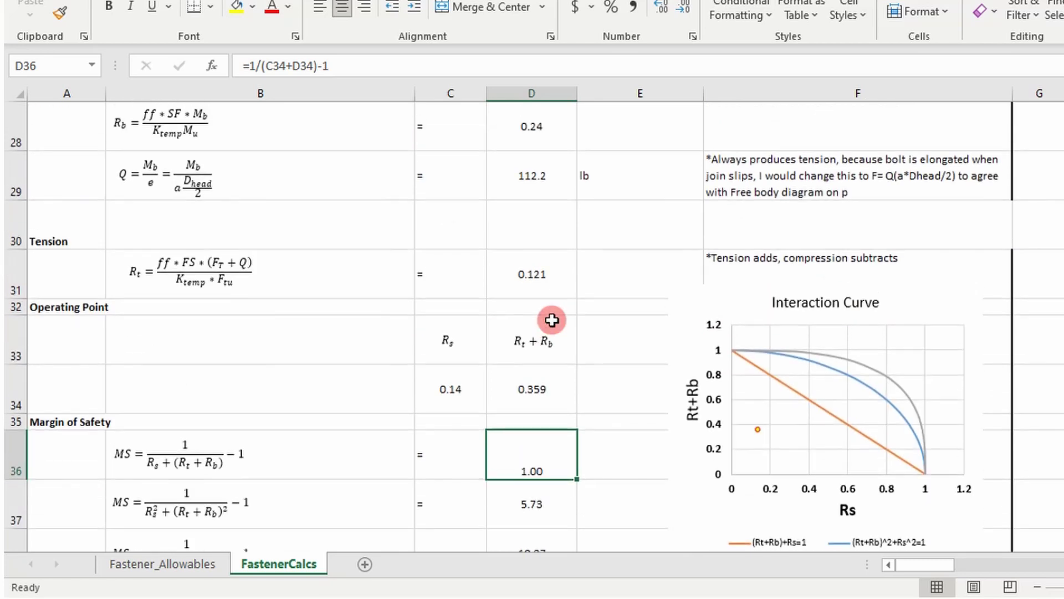
scroll(546, 327, "up", 3)
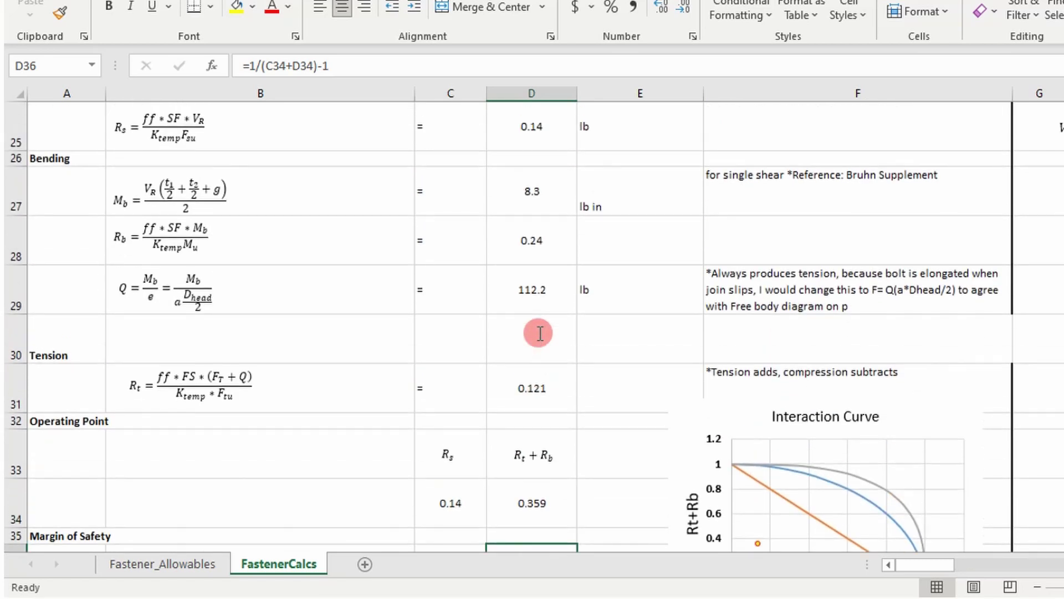
scroll(541, 333, "up", 6)
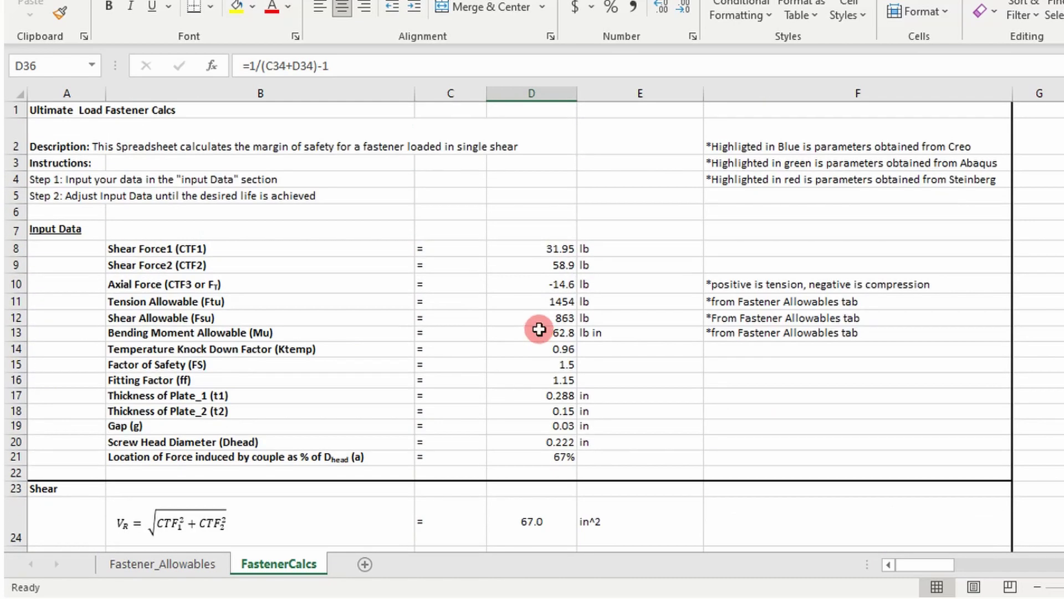